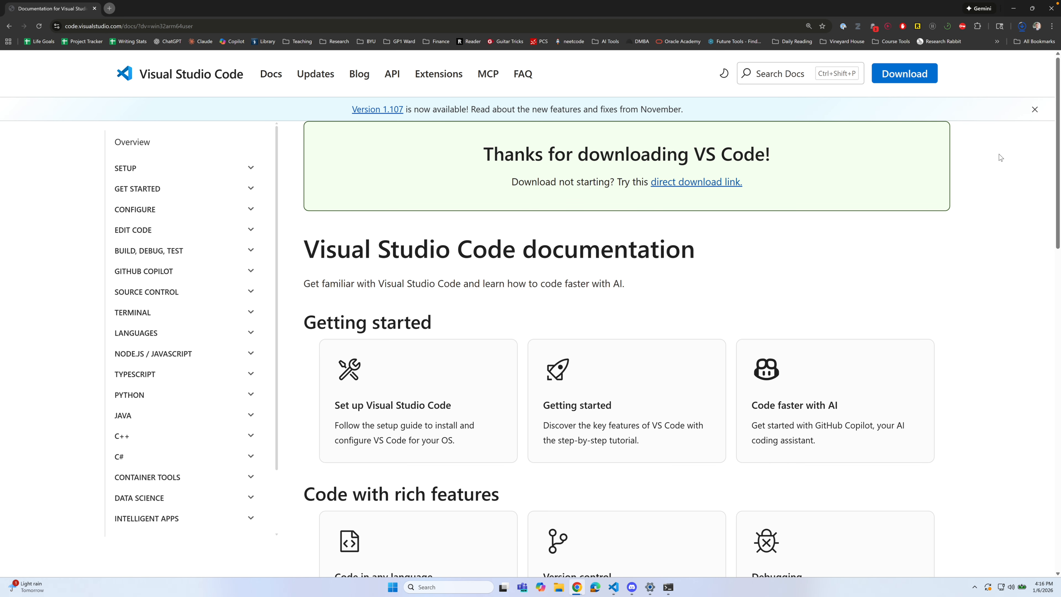
Step: Run the downloaded VS Code installer, accept its license agreement and continue to the additional tasks
{"action": "left_click", "coordinate": [1022, 26]}
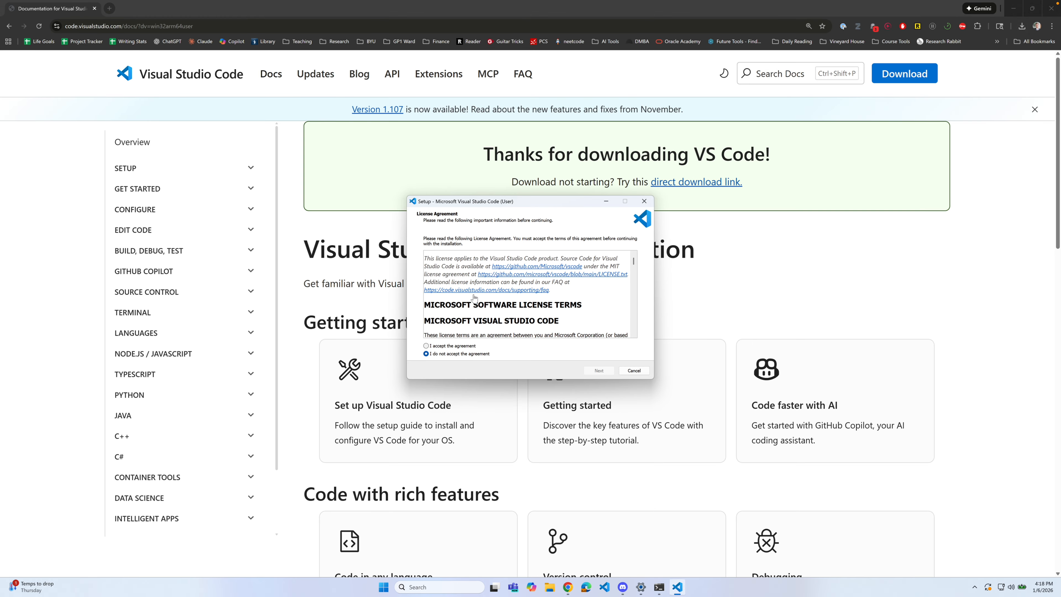
{"action": "scroll", "coordinate": [467, 315], "scroll_direction": "down", "scroll_amount": 15}
{"action": "scroll", "coordinate": [454, 315], "scroll_direction": "down", "scroll_amount": 10}
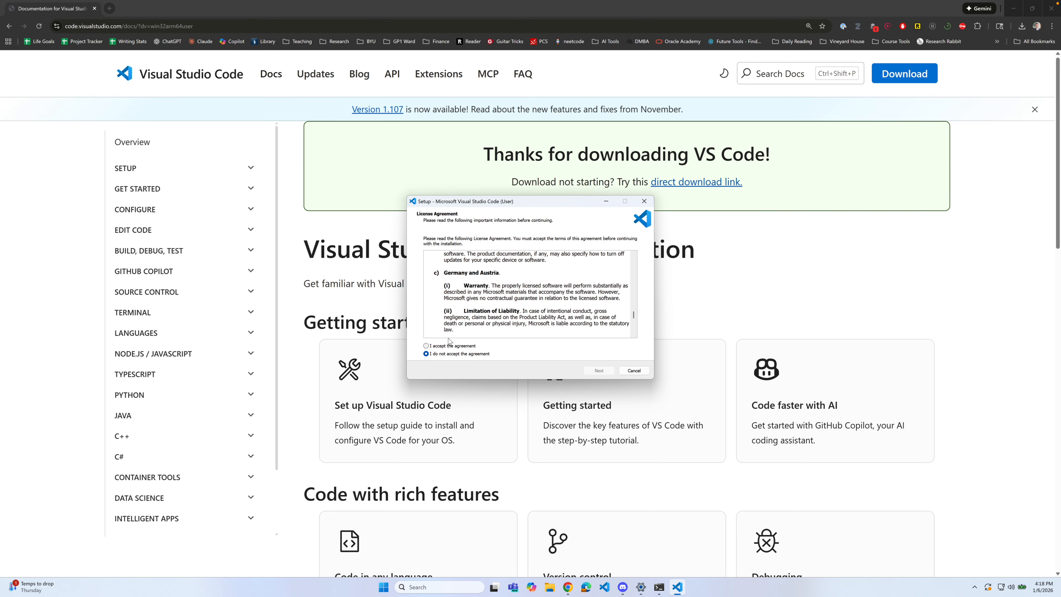
{"action": "left_click", "coordinate": [426, 345]}
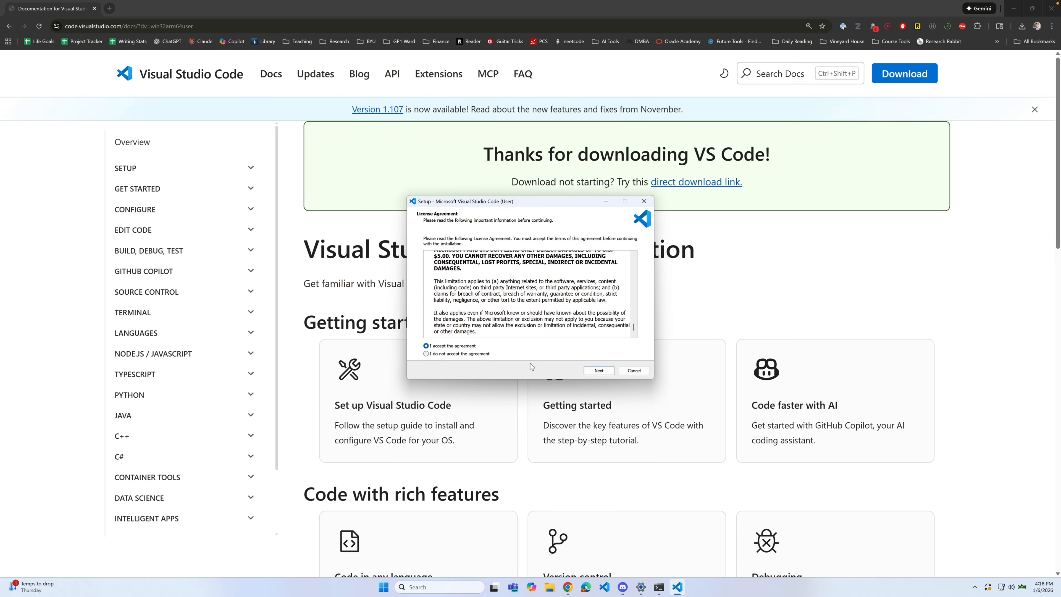
{"action": "left_click", "coordinate": [589, 371]}
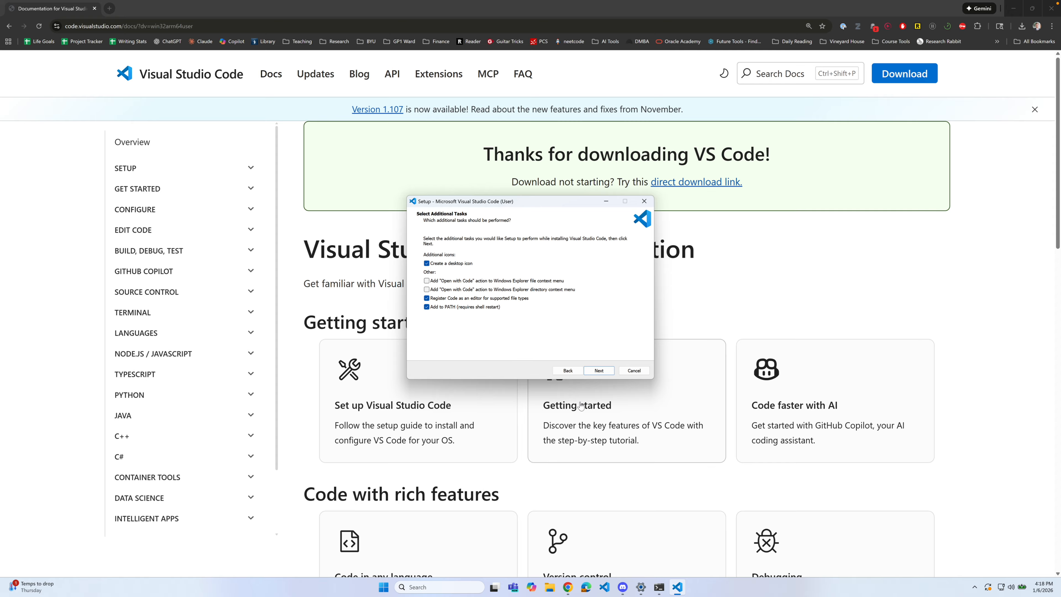
Step: Install VS Code with the desktop icon, file type registration and PATH options, and launch it on finishing setup
{"action": "left_click", "coordinate": [597, 371]}
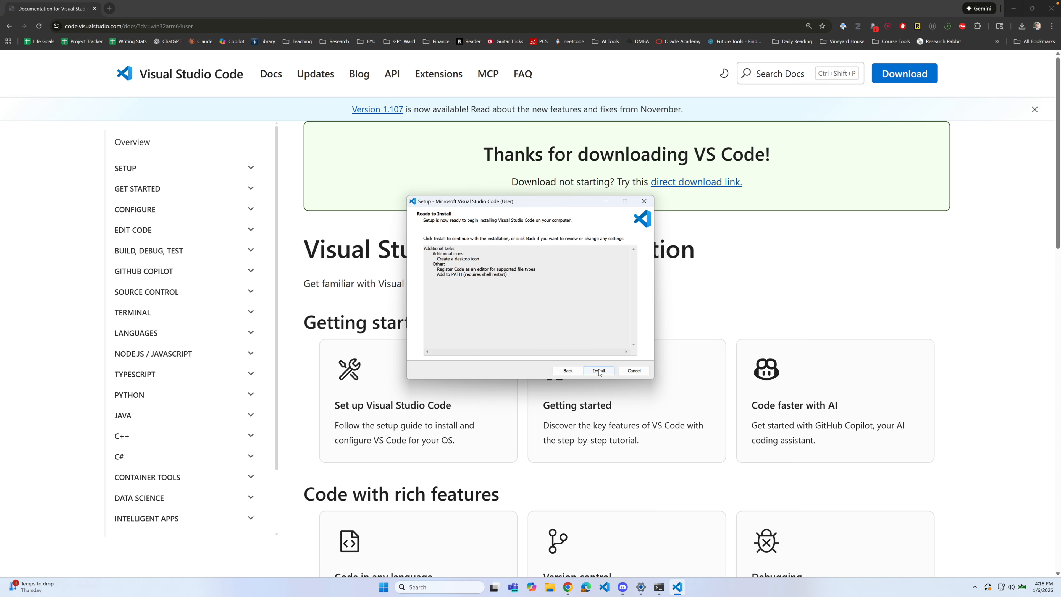
{"action": "left_click", "coordinate": [598, 370]}
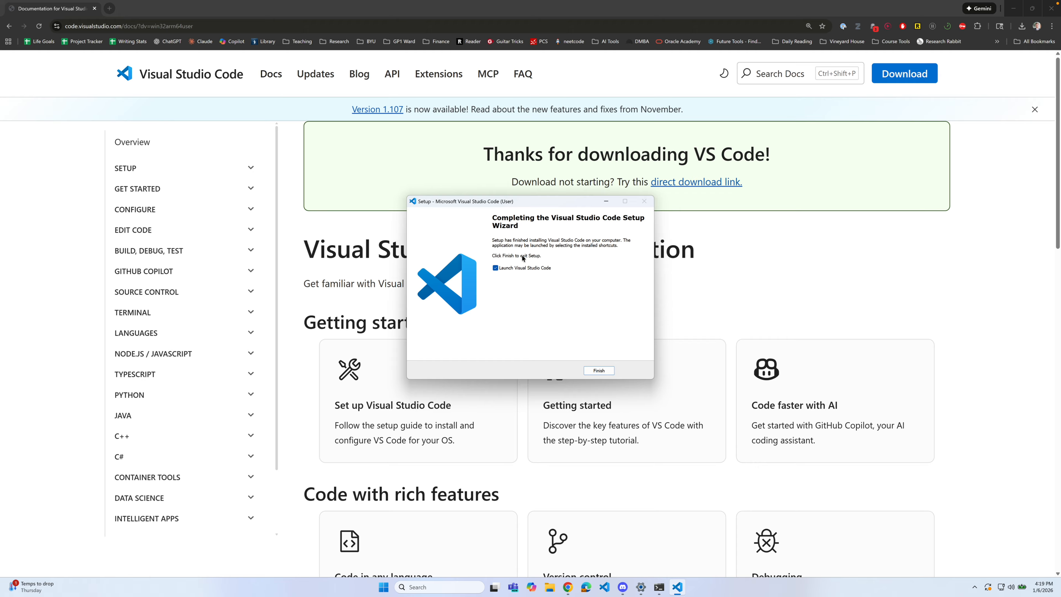
{"action": "left_click", "coordinate": [599, 371]}
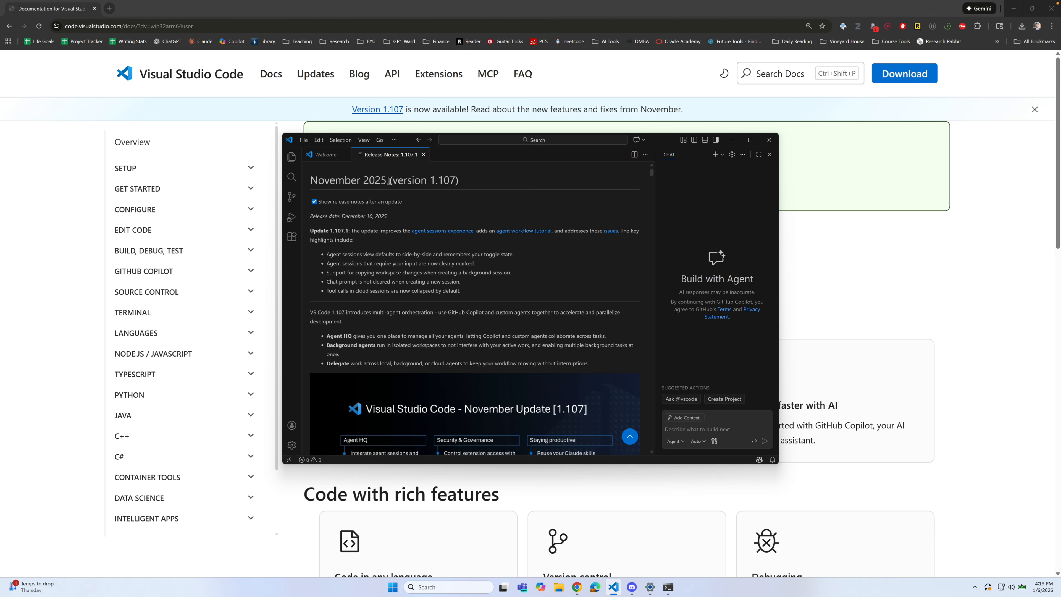
Step: Switch to Visual Studio Code, close the release notes and maximize the window
{"action": "left_click", "coordinate": [423, 155]}
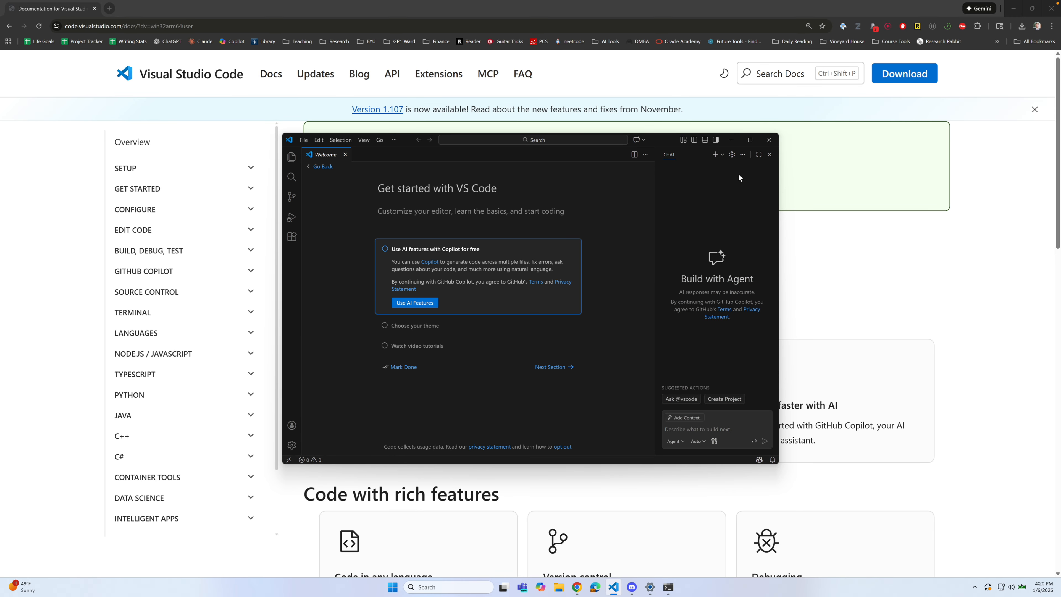
{"action": "left_click", "coordinate": [749, 140]}
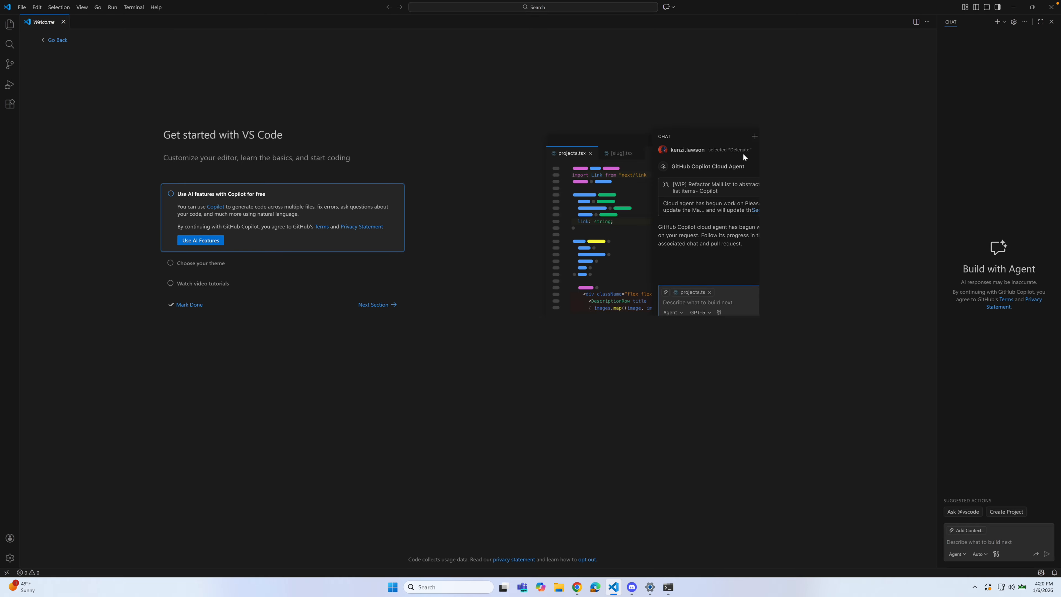
Step: Adjust the interface zoom to a larger level at which the walkthrough and its preview still fit side by side
{"action": "left_click", "coordinate": [351, 74]}
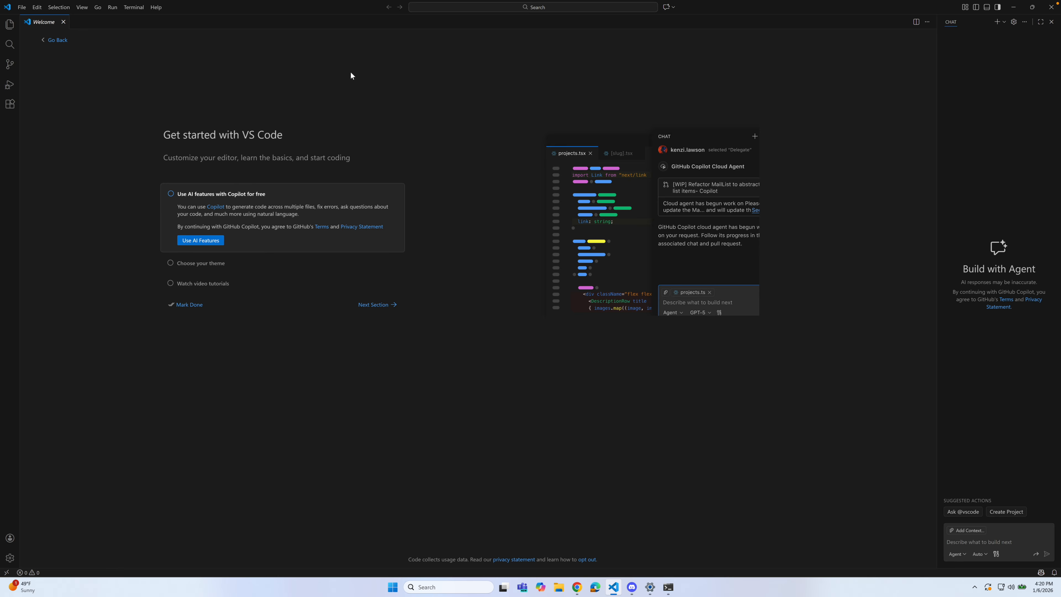
{"action": "key", "text": "ctrl+equal"}
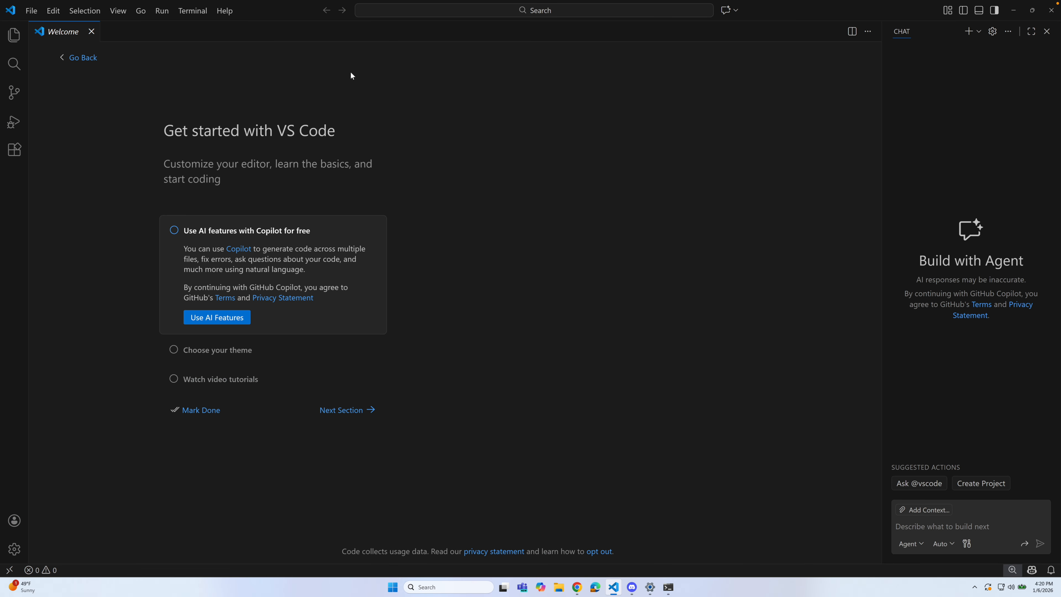
{"action": "key", "text": "ctrl+equal"}
{"action": "key", "text": "ctrl+equal"}
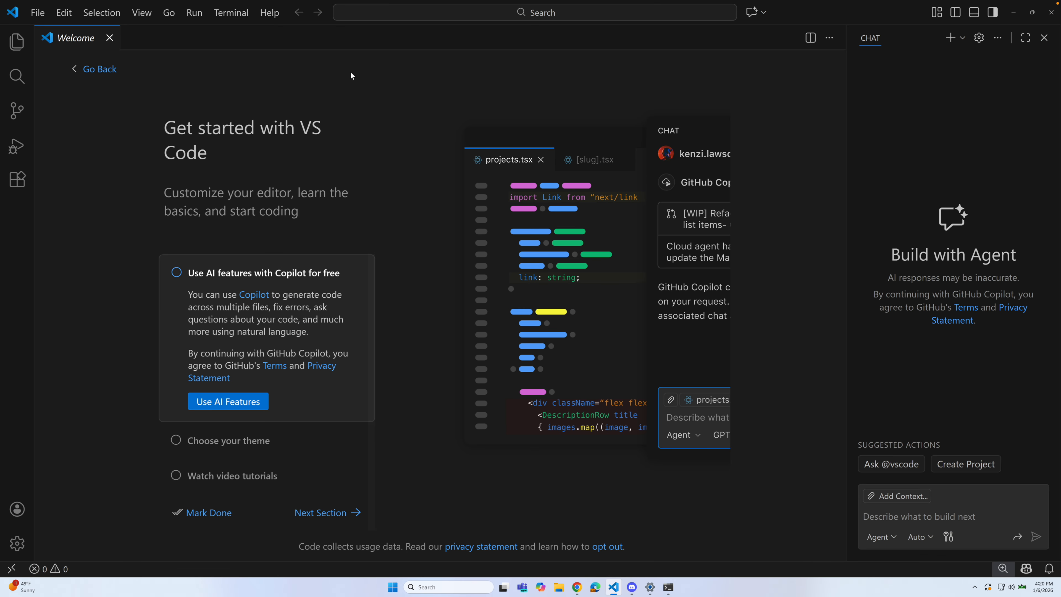
{"action": "key", "text": "ctrl+minus"}
{"action": "key", "text": "ctrl+equal"}
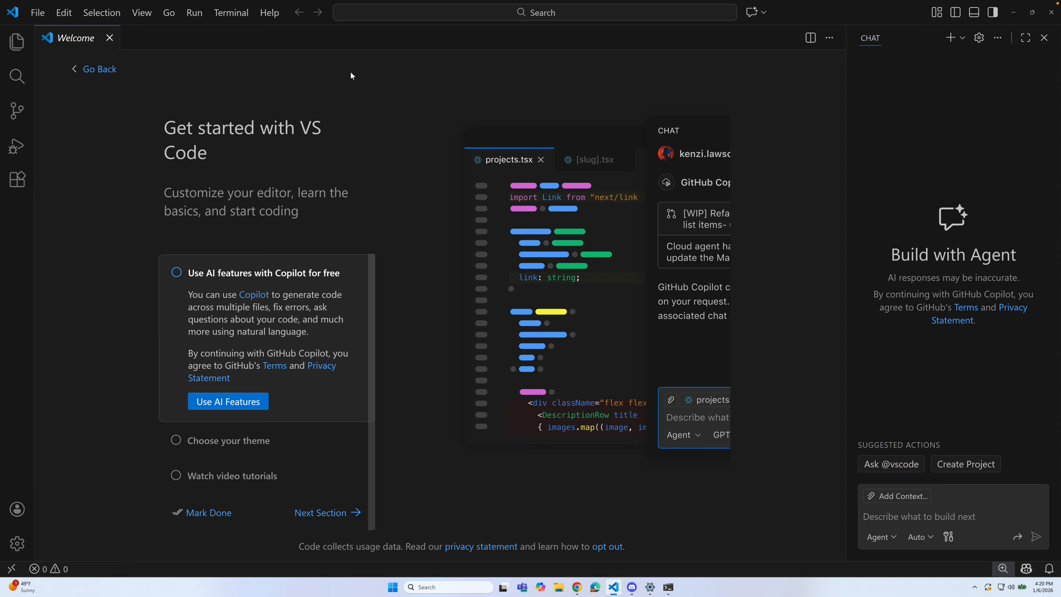
{"action": "key", "text": "ctrl+minus"}
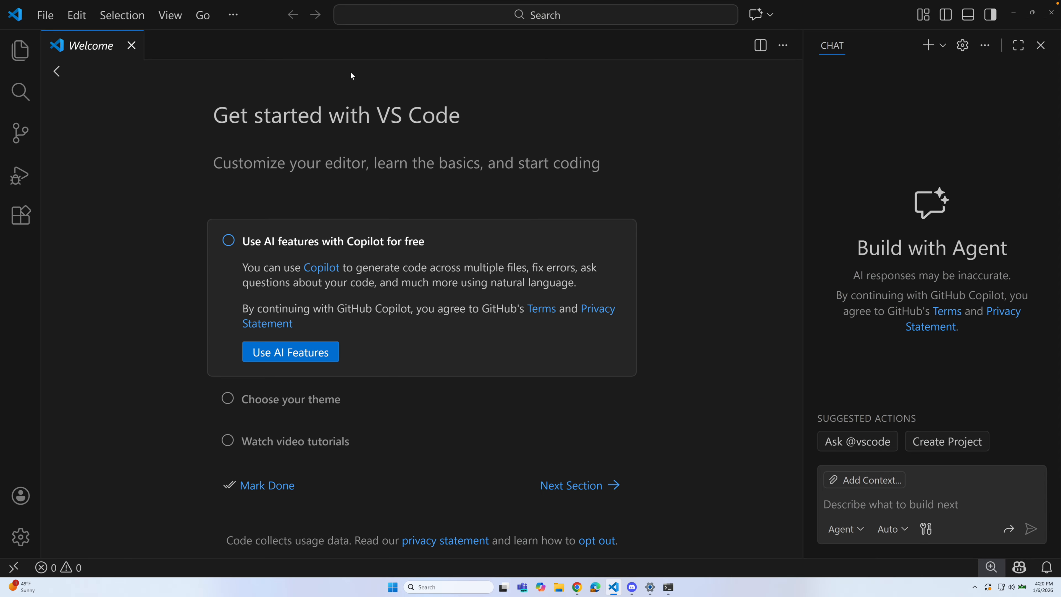
{"action": "key", "text": "ctrl+equal"}
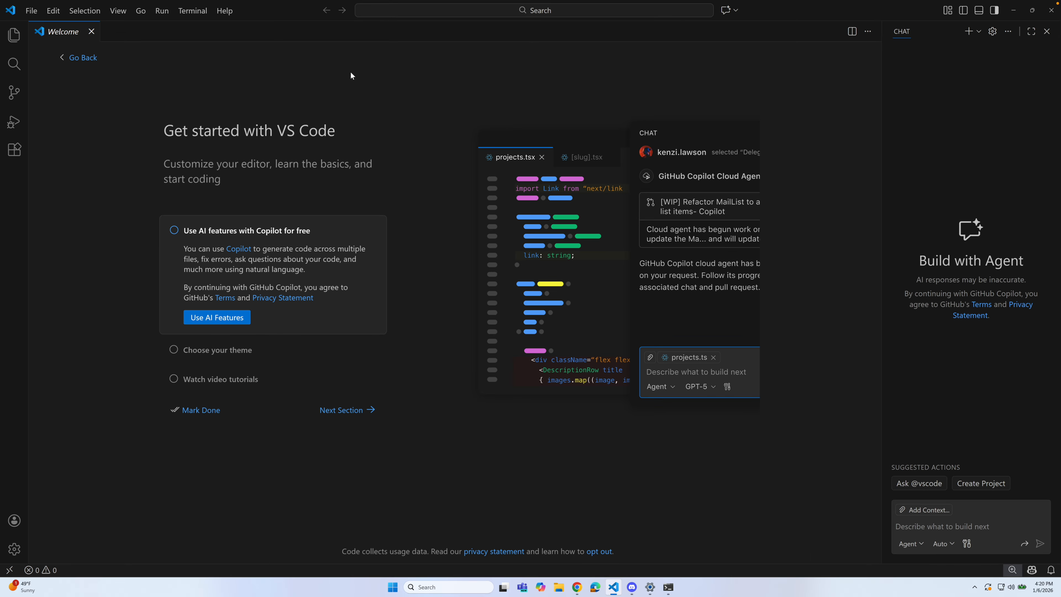
{"action": "key", "text": "ctrl+minus"}
Step: Try the Light Modern, Dark High Contrast and Light High Contrast themes from the walkthrough, and set Dark Modern as the theme
{"action": "left_click", "coordinate": [237, 355]}
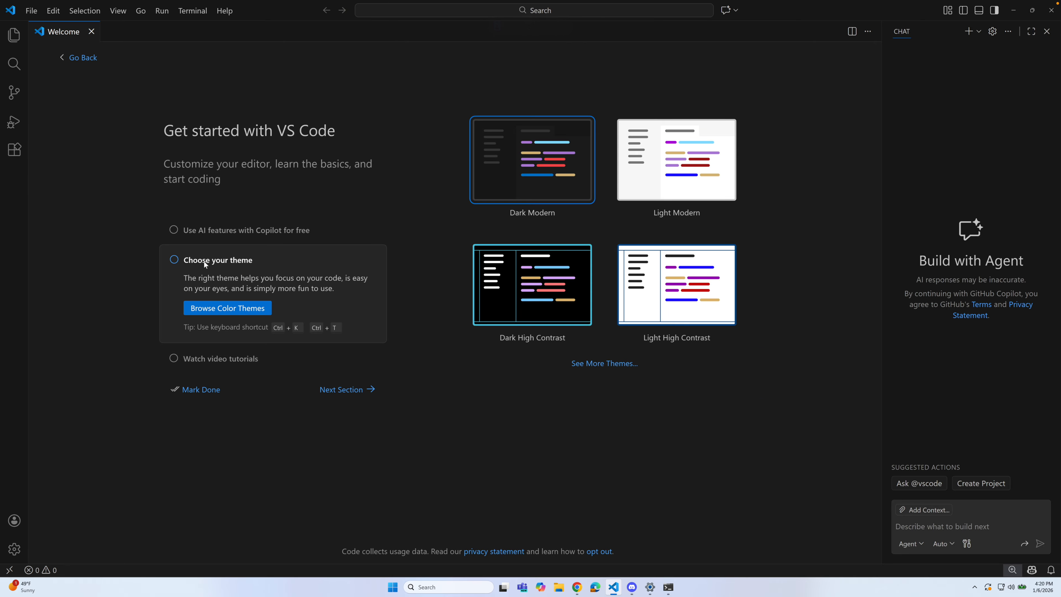
{"action": "left_click", "coordinate": [674, 174]}
{"action": "left_click", "coordinate": [539, 172]}
{"action": "left_click", "coordinate": [652, 176]}
{"action": "left_click", "coordinate": [529, 293]}
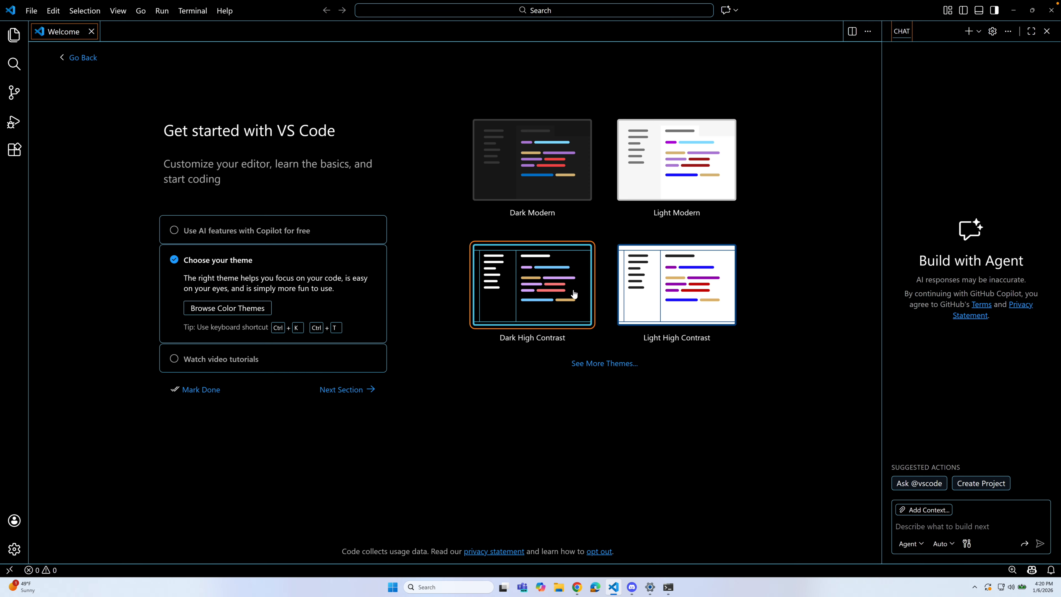
{"action": "left_click", "coordinate": [658, 293]}
{"action": "left_click", "coordinate": [573, 293]}
{"action": "left_click", "coordinate": [658, 162]}
{"action": "left_click", "coordinate": [538, 152]}
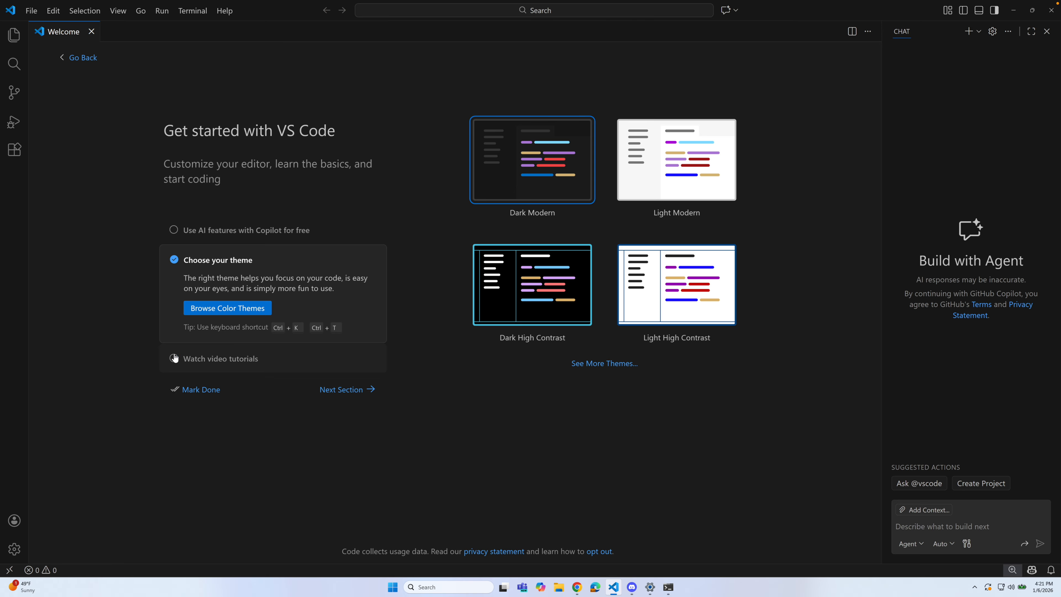
Step: View the video tutorials item of the getting-started walkthrough and mark the walkthrough as done
{"action": "left_click", "coordinate": [254, 360]}
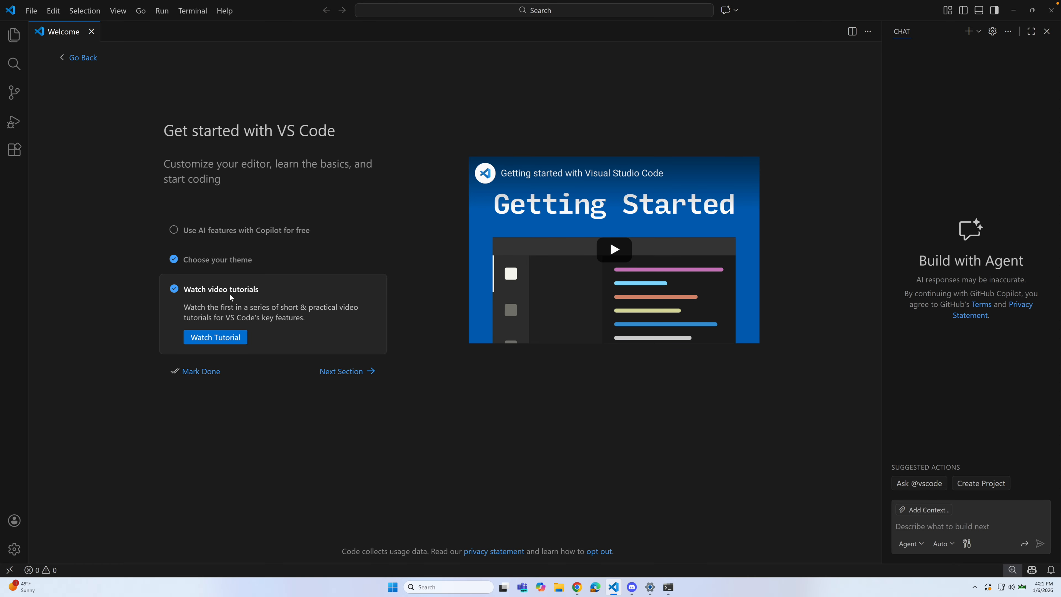
{"action": "left_click", "coordinate": [198, 372]}
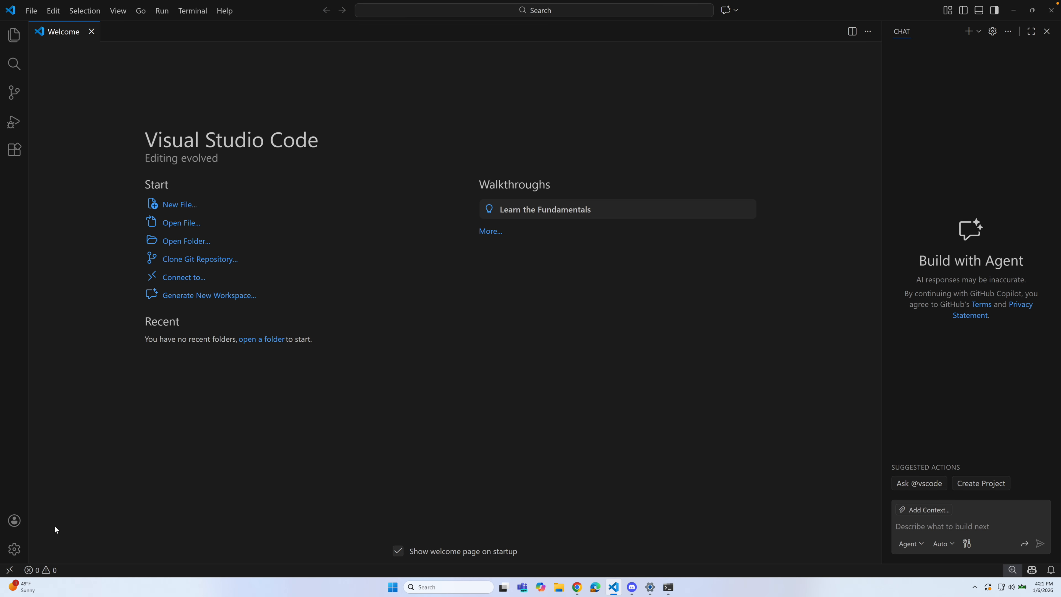
Step: Search the settings for "disable", enable Chat: Disable AI Features and close the settings
{"action": "left_click", "coordinate": [15, 551]}
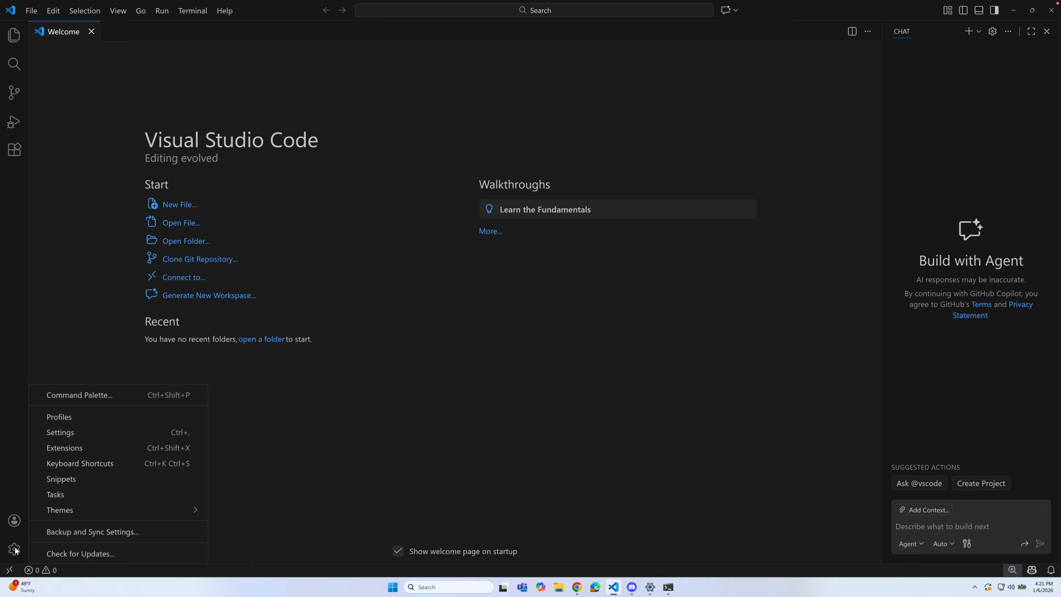
{"action": "left_click", "coordinate": [68, 434]}
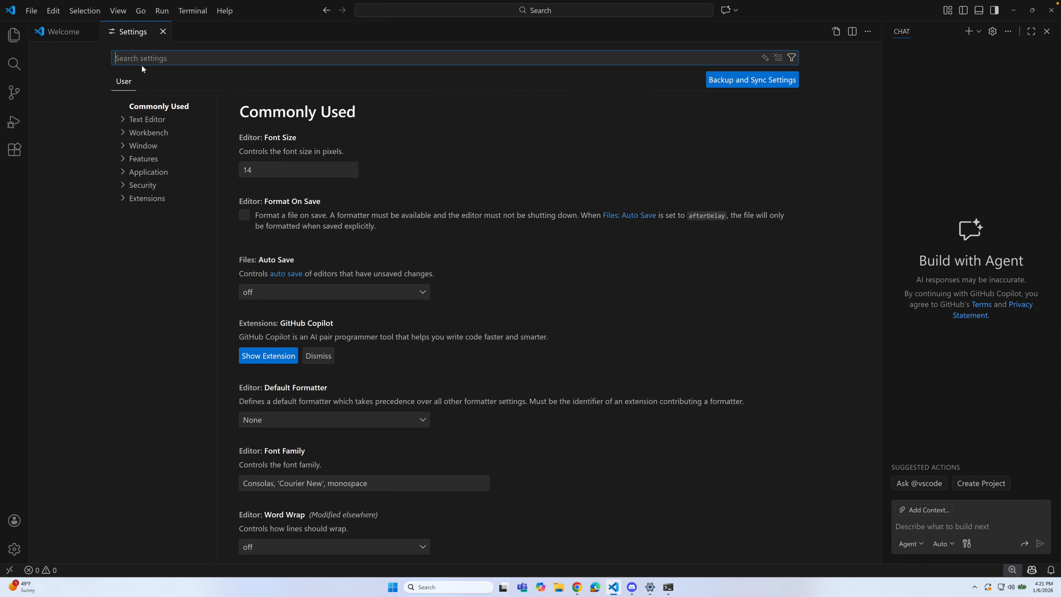
{"action": "type", "text": "disable"}
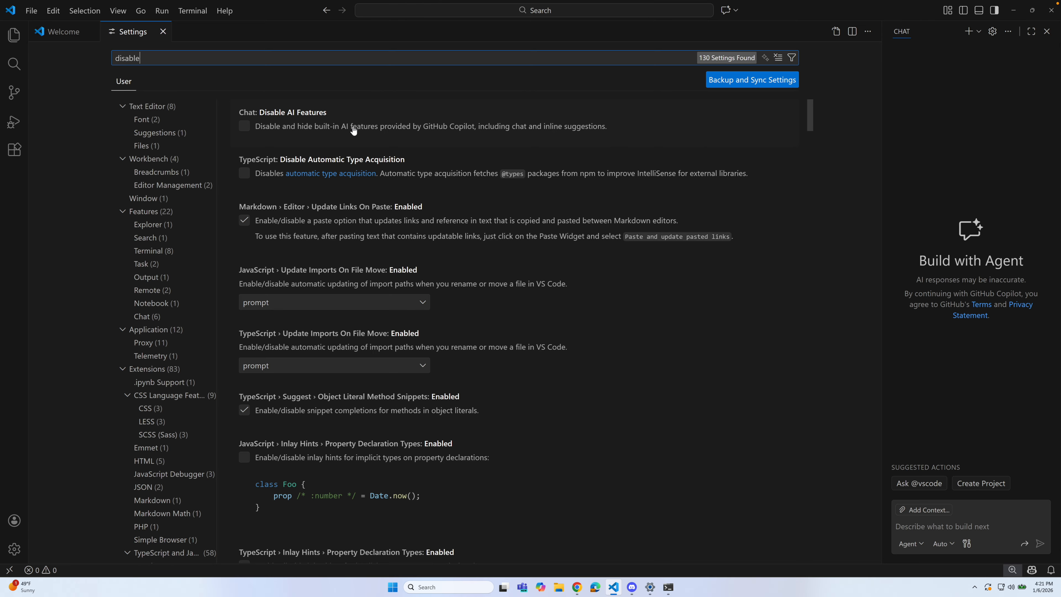
{"action": "left_click", "coordinate": [245, 128]}
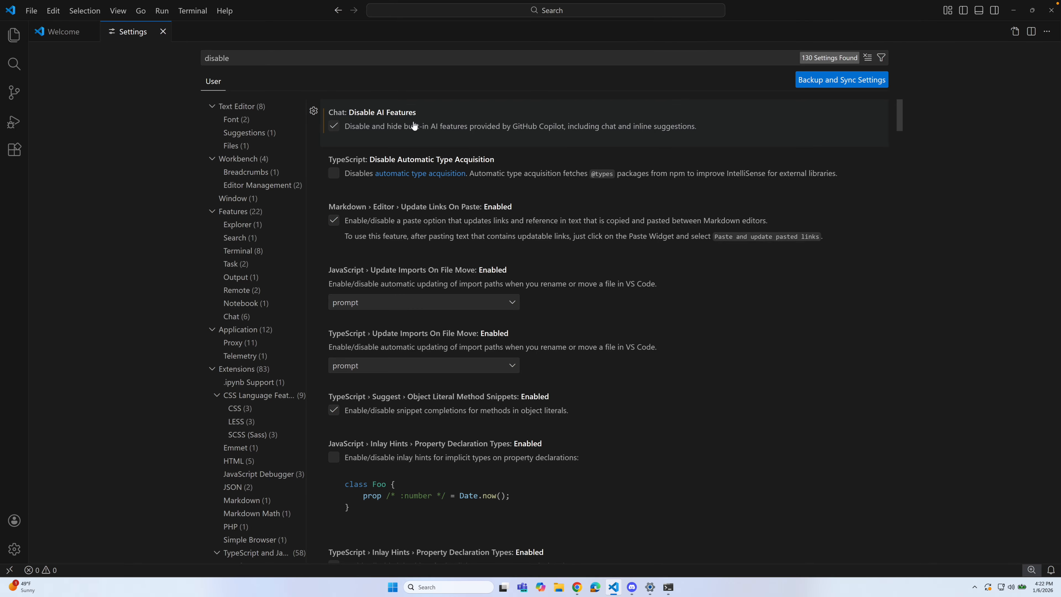
{"action": "left_click", "coordinate": [163, 31]}
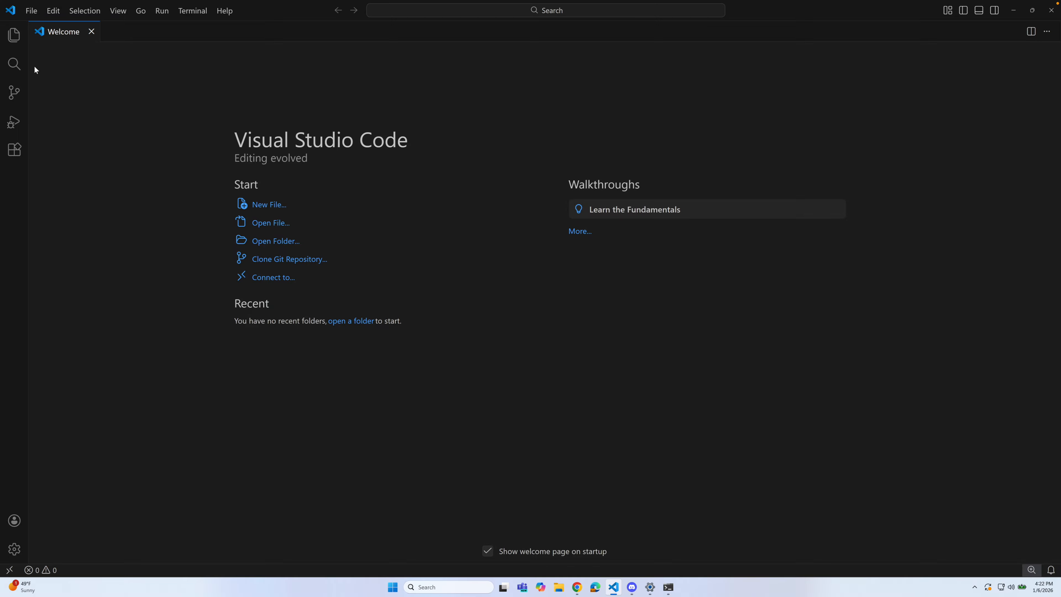
Step: Search the extension marketplace for "python" and install the Python extension from Microsoft
{"action": "left_click", "coordinate": [14, 152]}
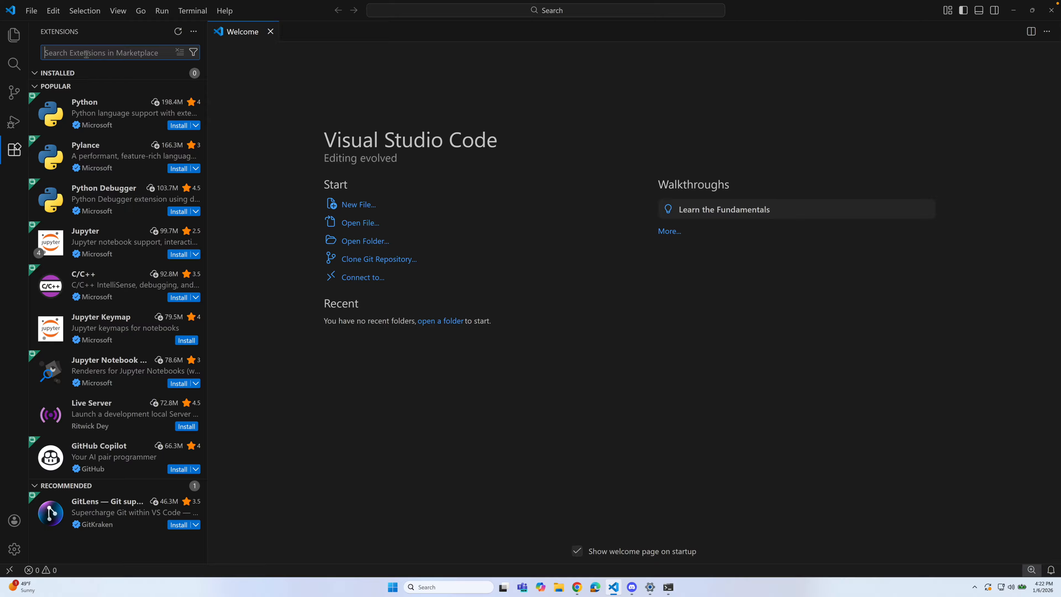
{"action": "type", "text": "python"}
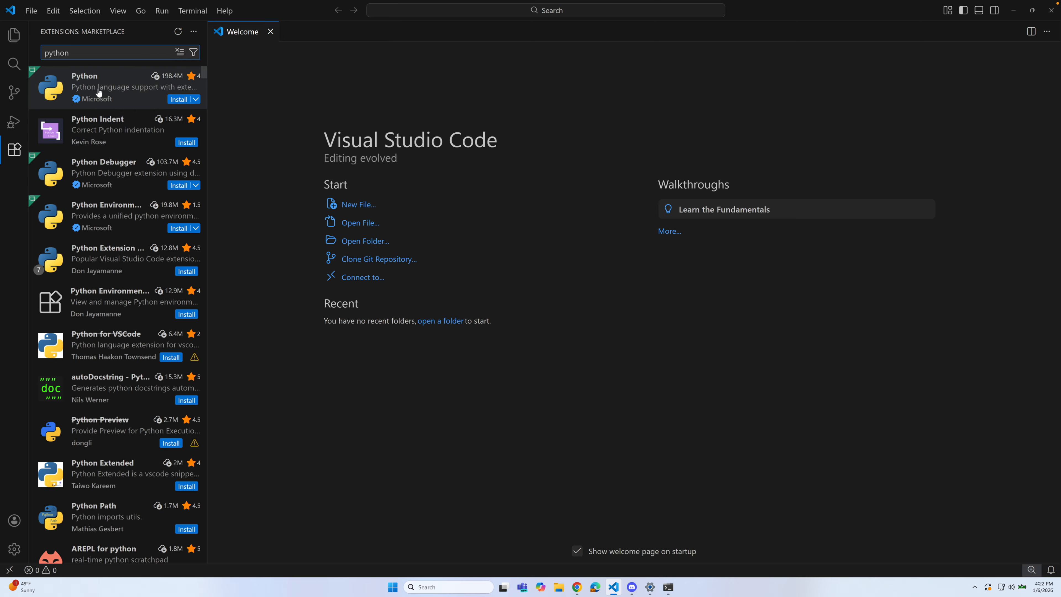
{"action": "left_click", "coordinate": [179, 101]}
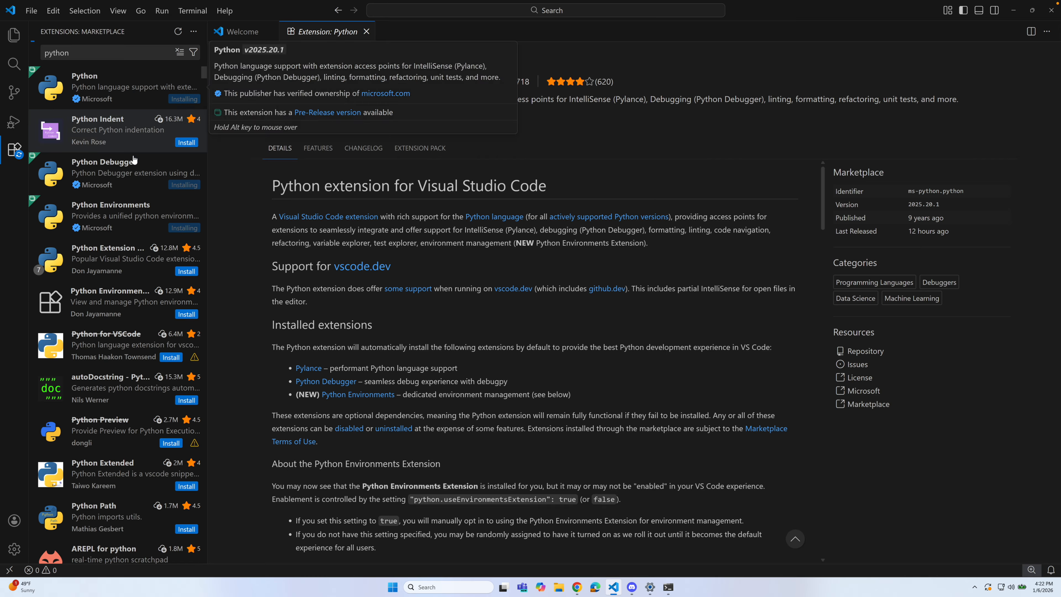
{"action": "mouse_move", "coordinate": [95, 167]}
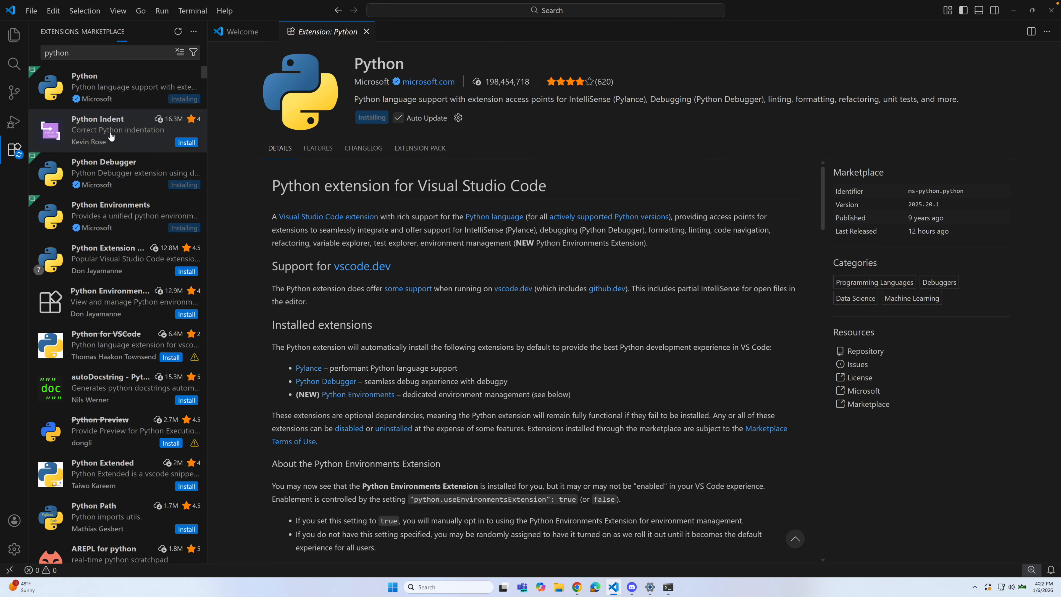
{"action": "mouse_move", "coordinate": [182, 95]}
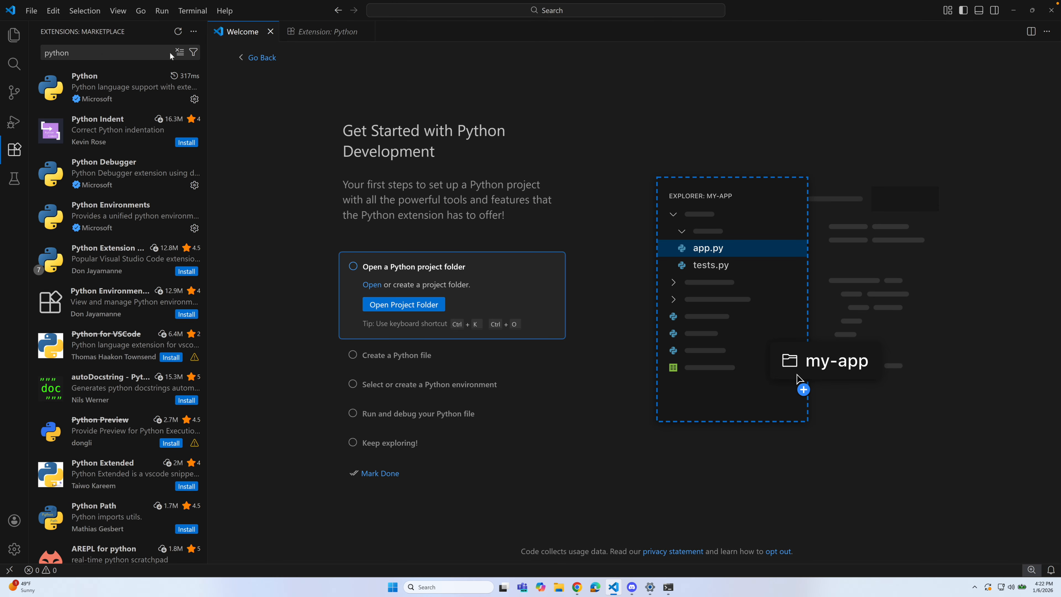
Step: Clear the extension search and collapse the Popular and Recommended sections to show only the installed extensions
{"action": "left_click", "coordinate": [180, 52]}
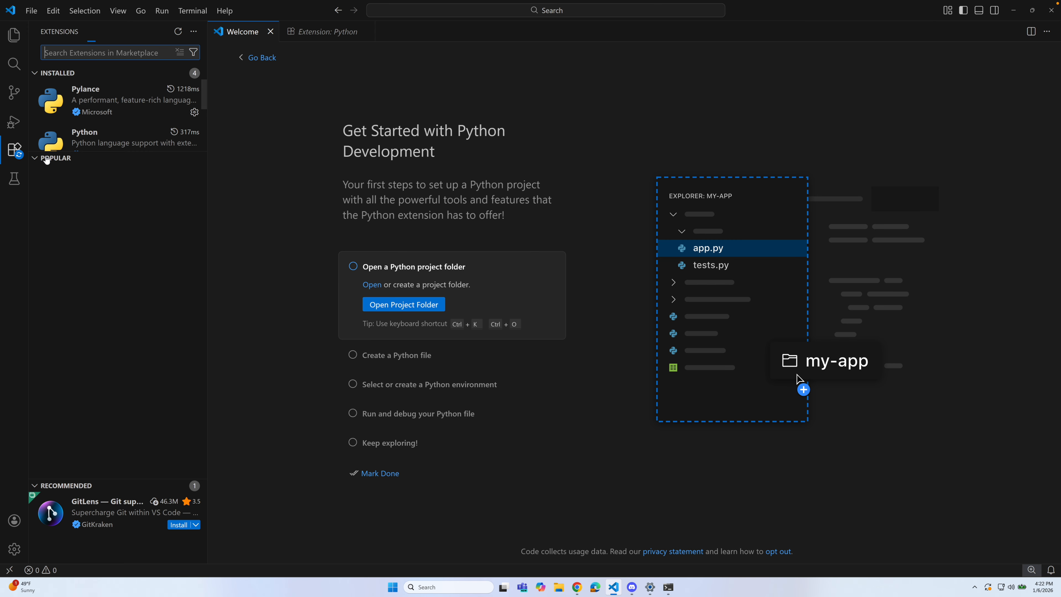
{"action": "left_click", "coordinate": [37, 158]}
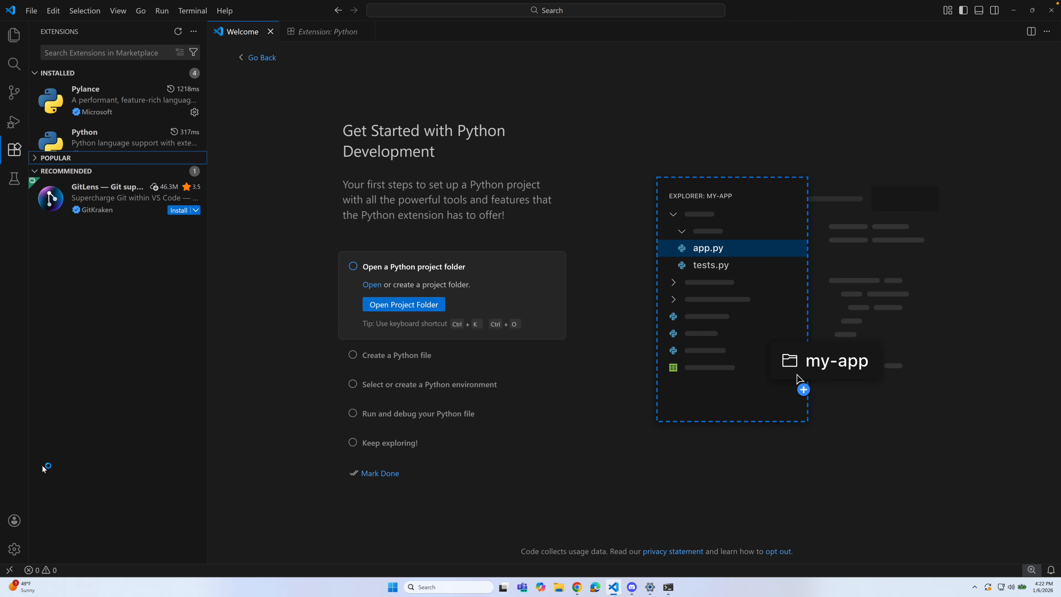
{"action": "left_click", "coordinate": [34, 172]}
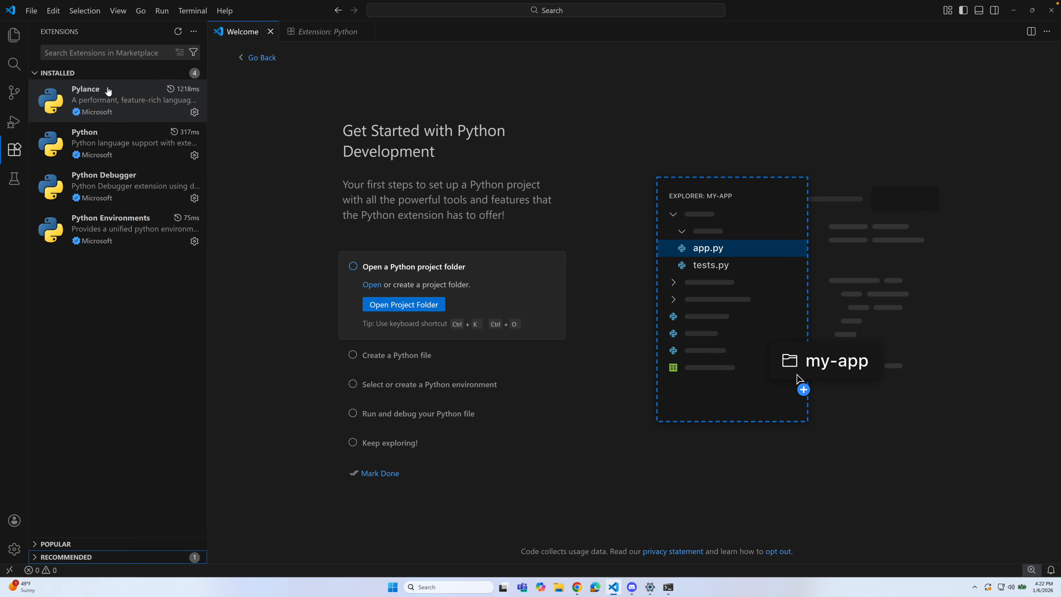
Step: Search the extension marketplace for "excel viewer" and install the Excel Viewer extension from MESCIUS, trusting its publisher
{"action": "left_click", "coordinate": [96, 51]}
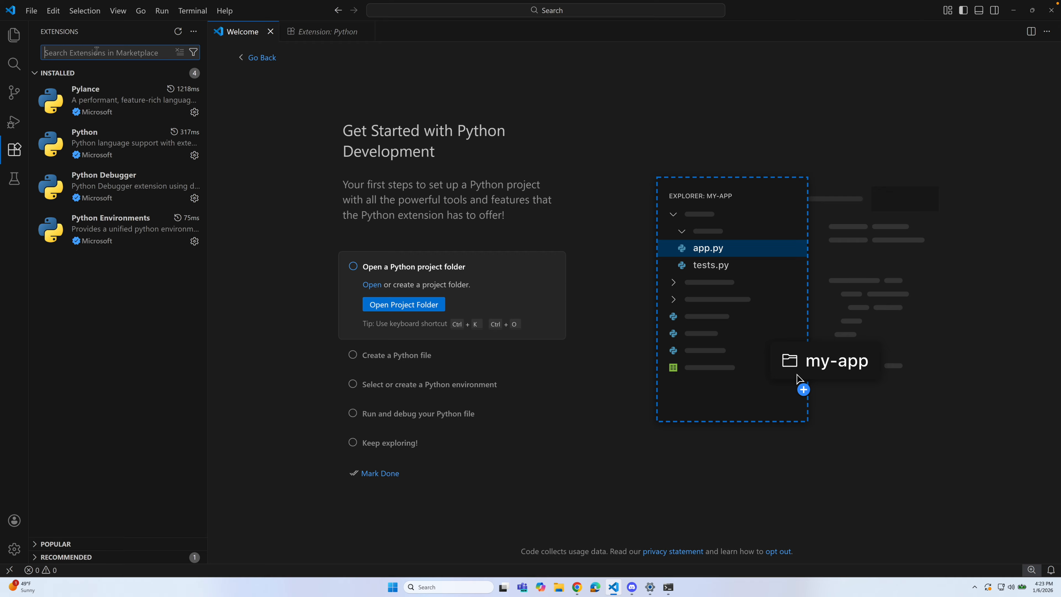
{"action": "type", "text": "exc"}
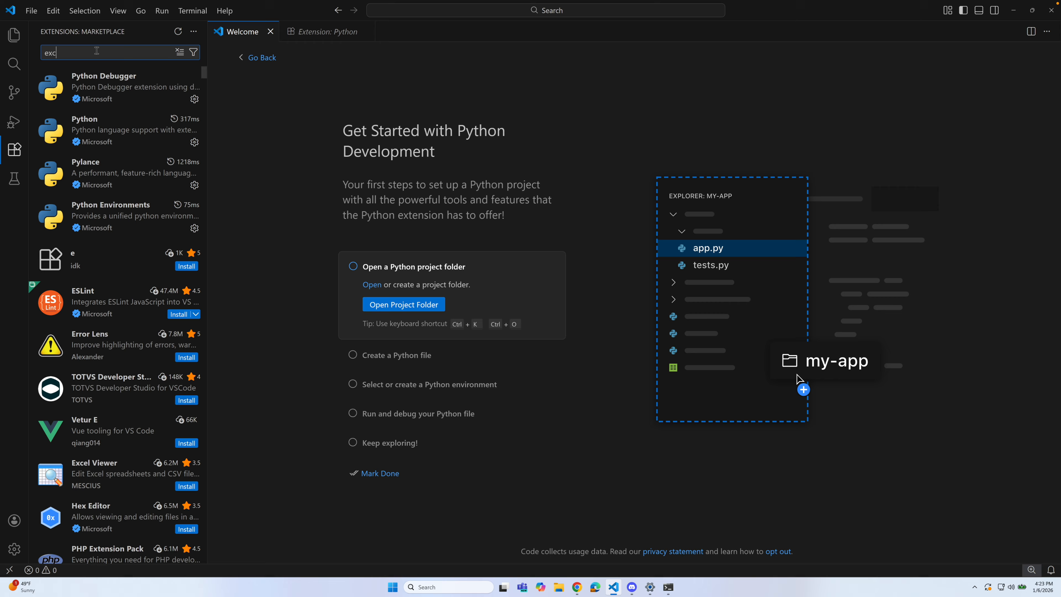
{"action": "type", "text": "el viewer"}
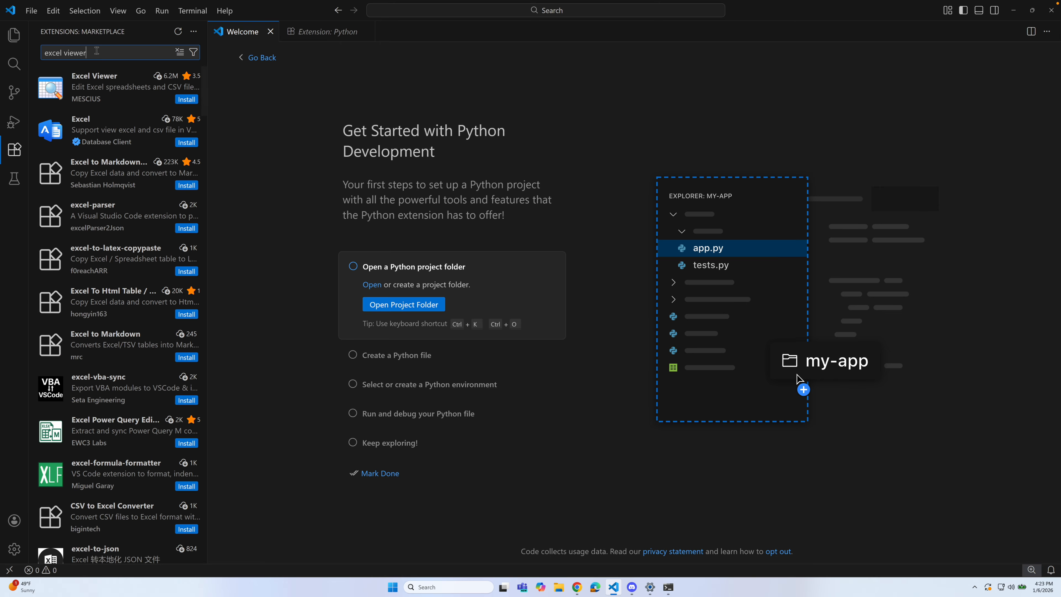
{"action": "left_click", "coordinate": [184, 100]}
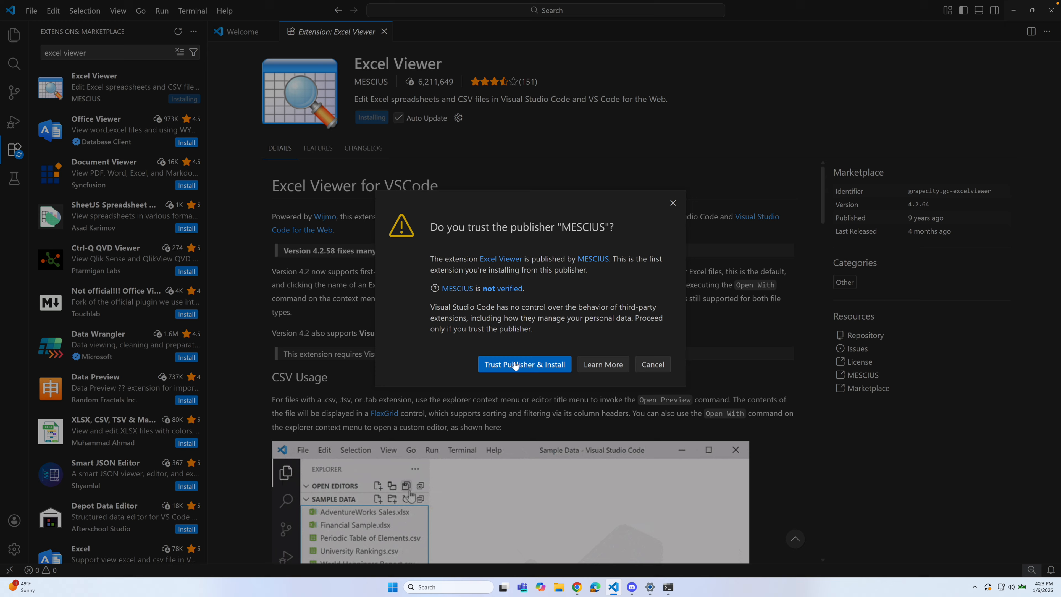
{"action": "left_click", "coordinate": [525, 366]}
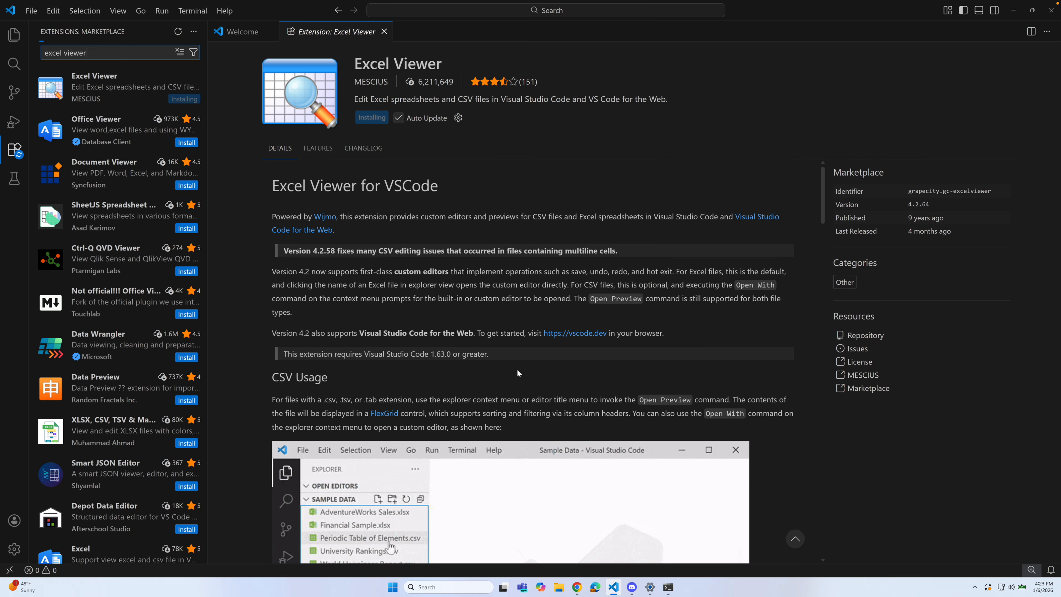
Step: Search the extension marketplace for "sqlite viewer" and install the SQLite Viewer extension, trusting its publisher
{"action": "triple_click", "coordinate": [101, 54]}
{"action": "key", "text": "BackSpace"}
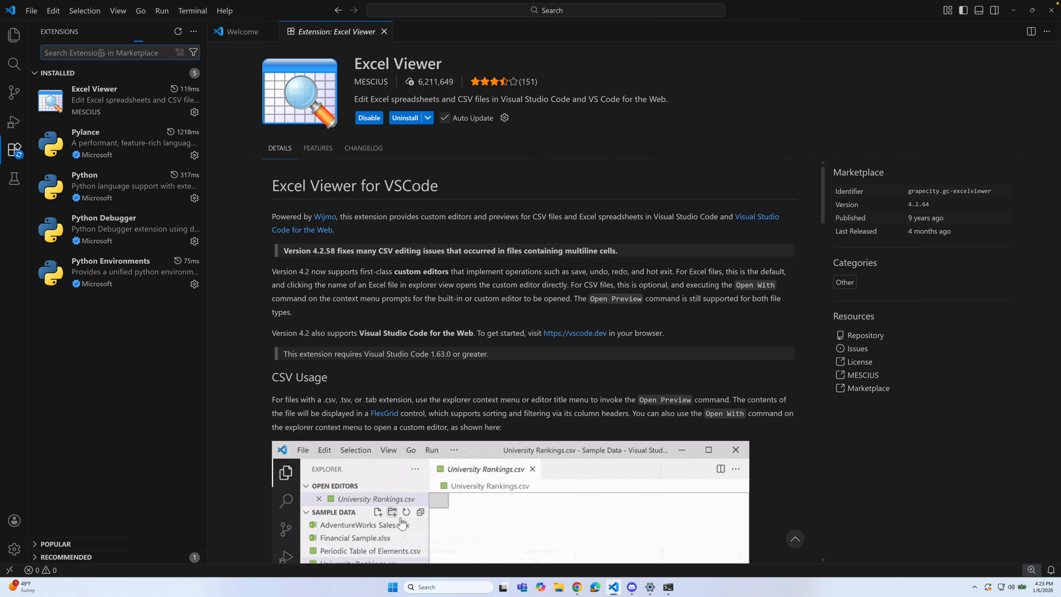
{"action": "type", "text": "sqlite viewer"}
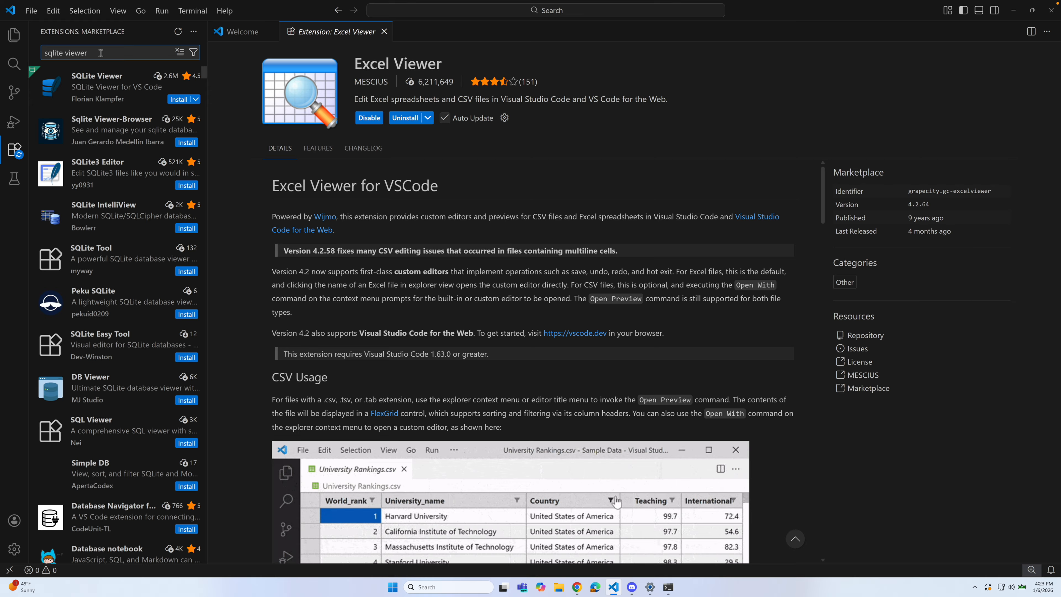
{"action": "left_click", "coordinate": [178, 99]}
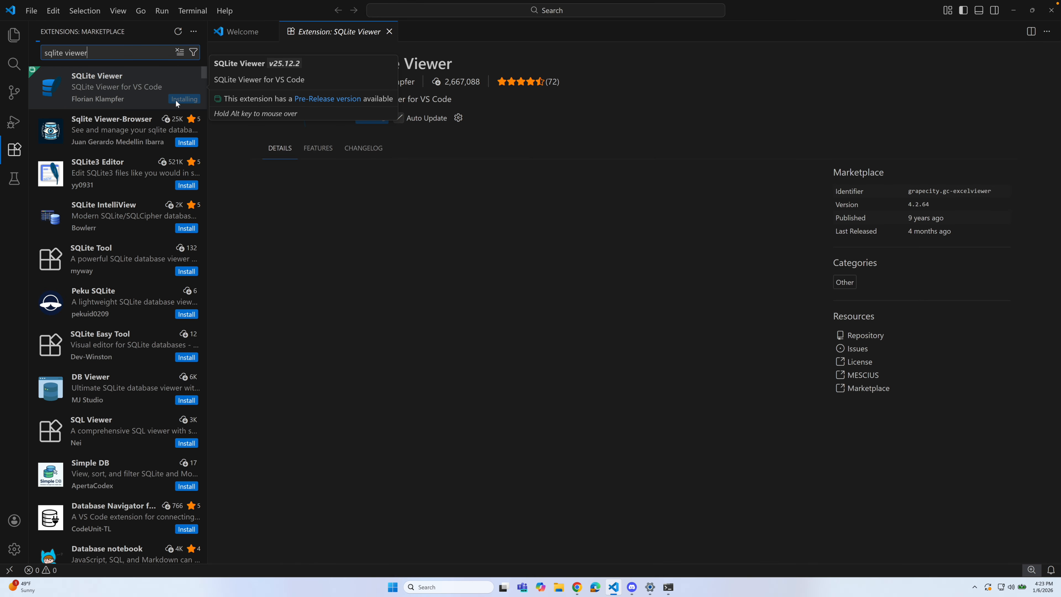
{"action": "left_click", "coordinate": [508, 365]}
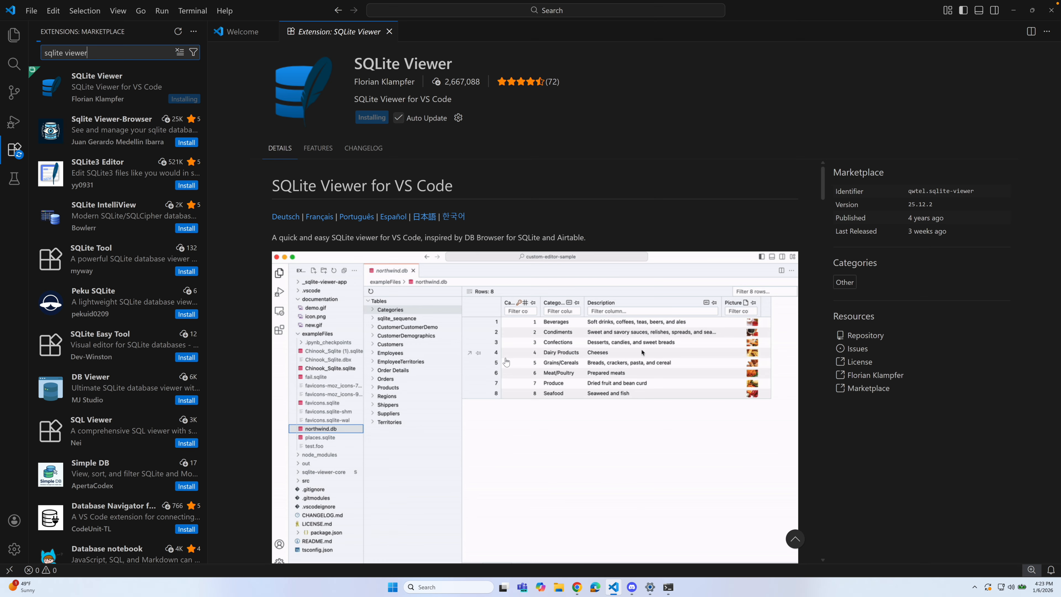
Step: Search the extension marketplace for "jupyter" and install the Jupyter extension from Microsoft
{"action": "triple_click", "coordinate": [99, 54]}
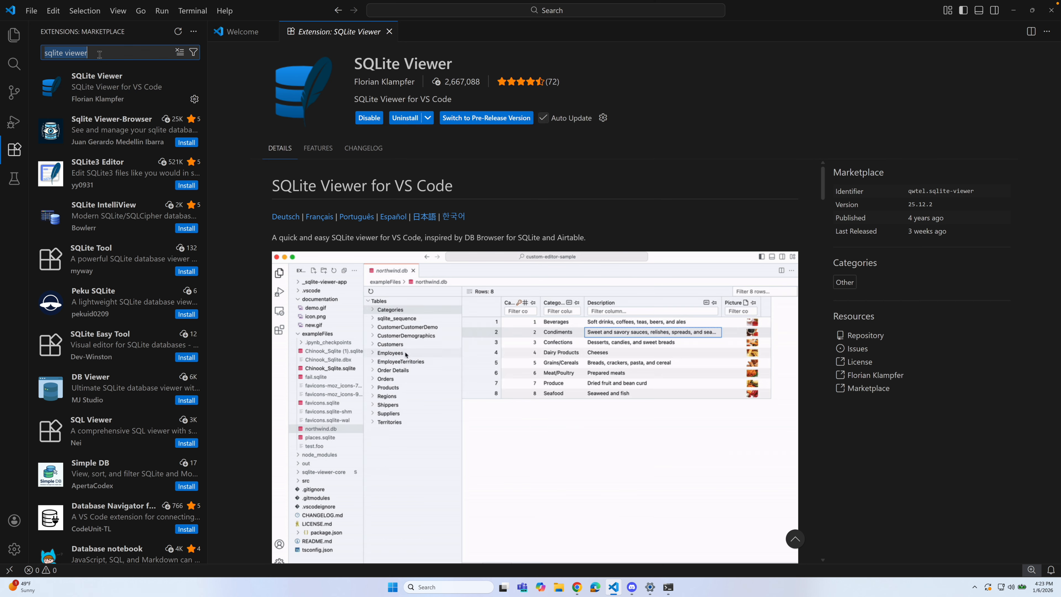
{"action": "type", "text": "jupyter"}
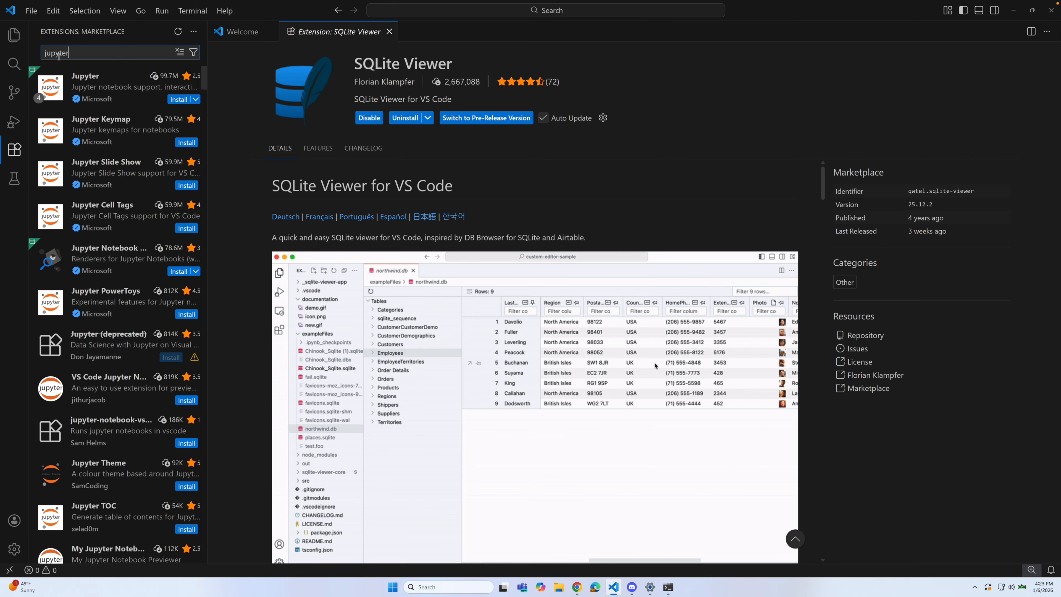
{"action": "left_click", "coordinate": [176, 103]}
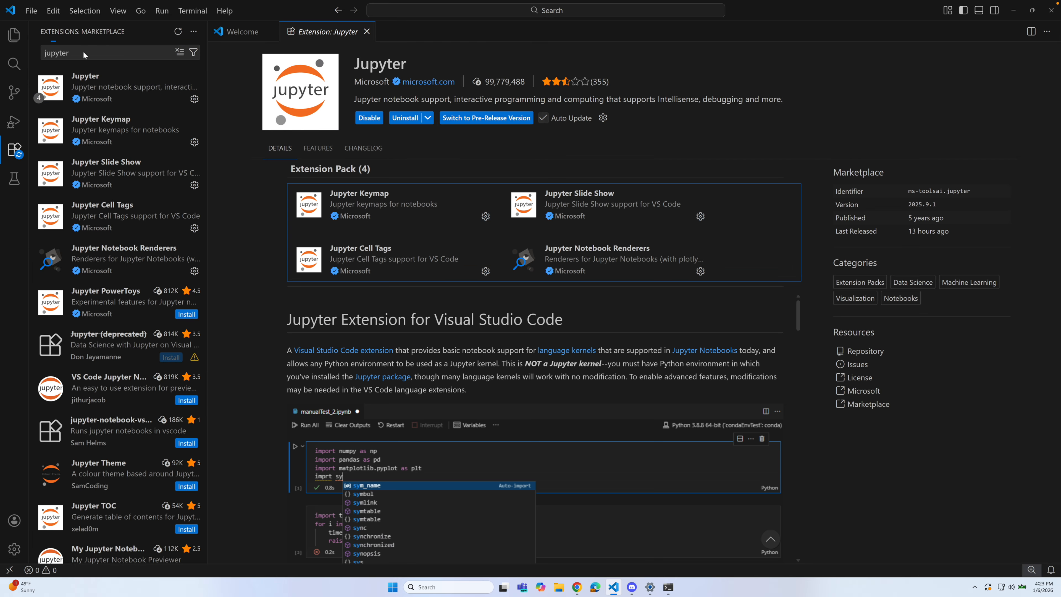
Step: Search the extension marketplace for "live share" and install the Live Share extension from Microsoft
{"action": "left_click", "coordinate": [84, 53]}
{"action": "key", "text": "ctrl+a"}
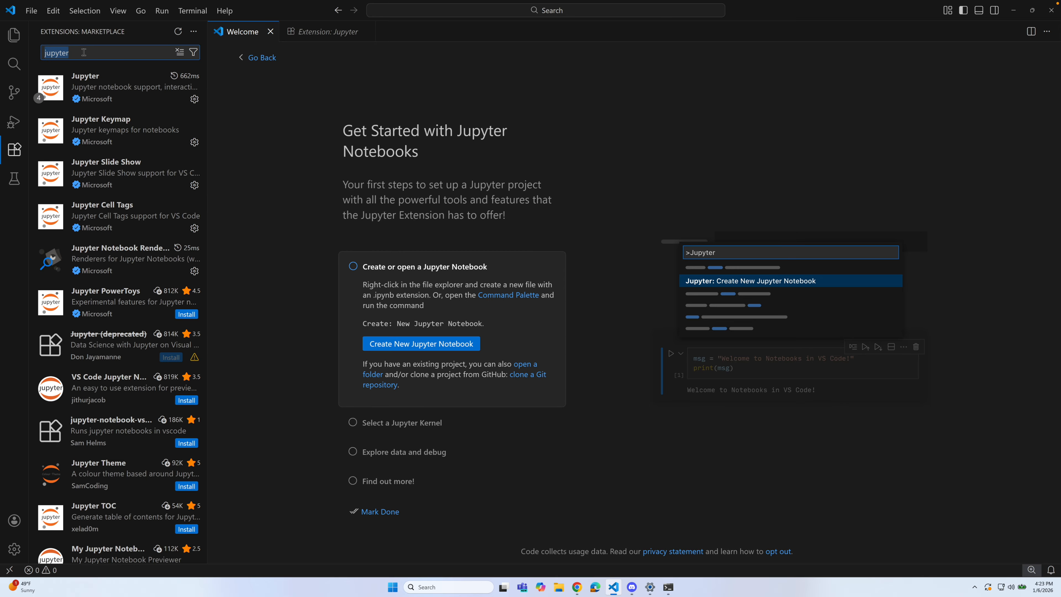
{"action": "key", "text": "BackSpace"}
{"action": "type", "text": "live share"}
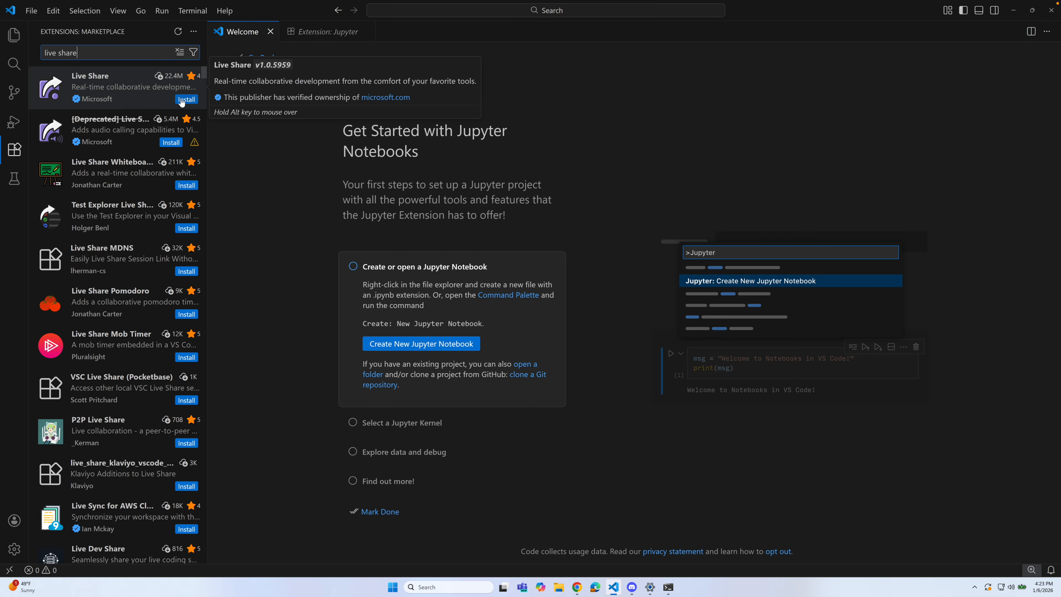
{"action": "left_click", "coordinate": [182, 100]}
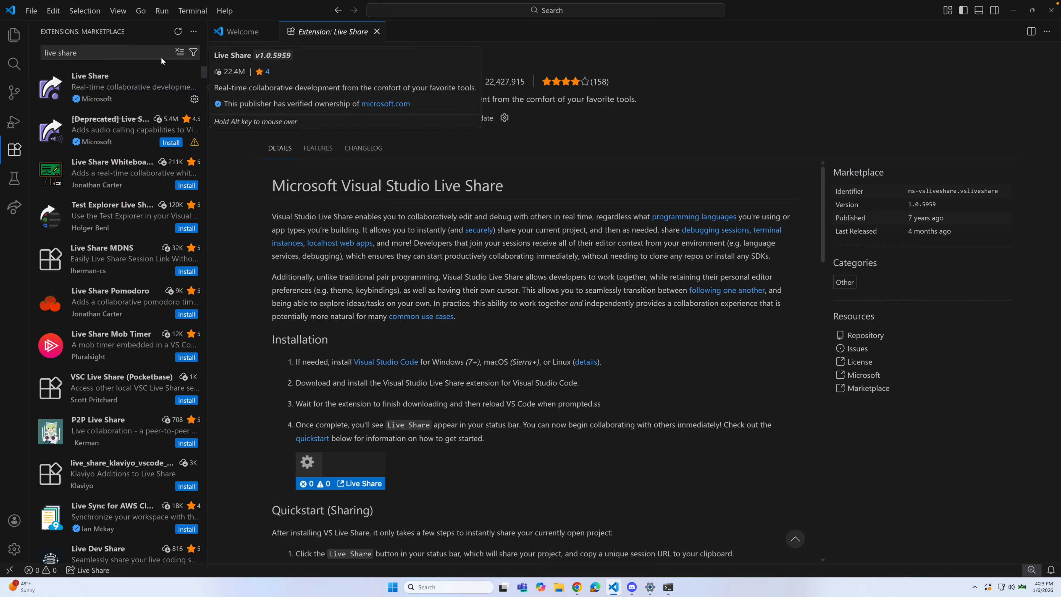
Step: Clear the extension search and look through the full list of installed extensions
{"action": "left_click", "coordinate": [179, 52]}
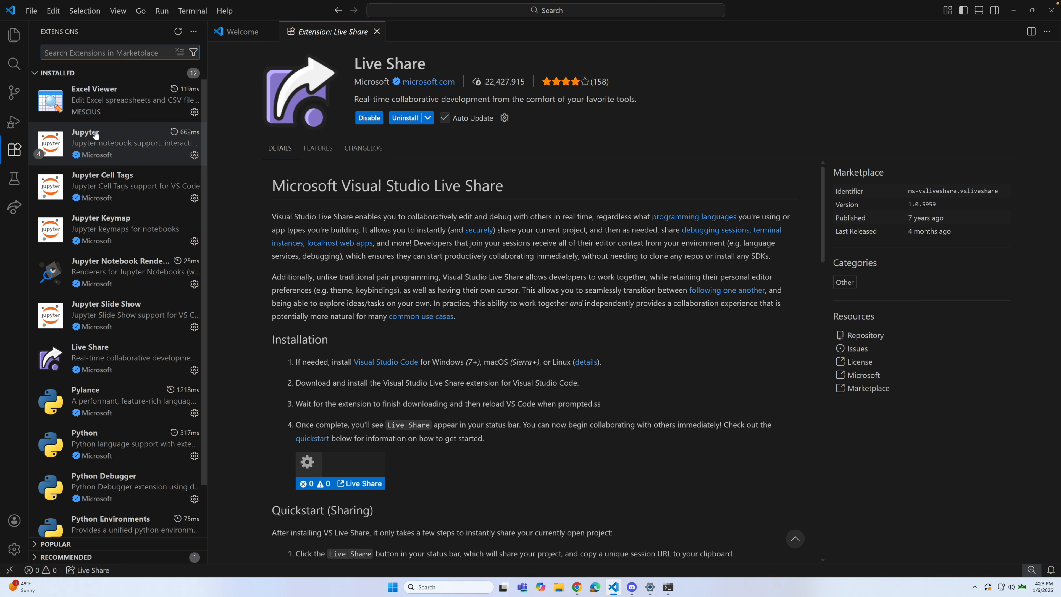
{"action": "scroll", "coordinate": [100, 178], "scroll_direction": "down", "scroll_amount": 2}
{"action": "scroll", "coordinate": [99, 177], "scroll_direction": "down", "scroll_amount": 3}
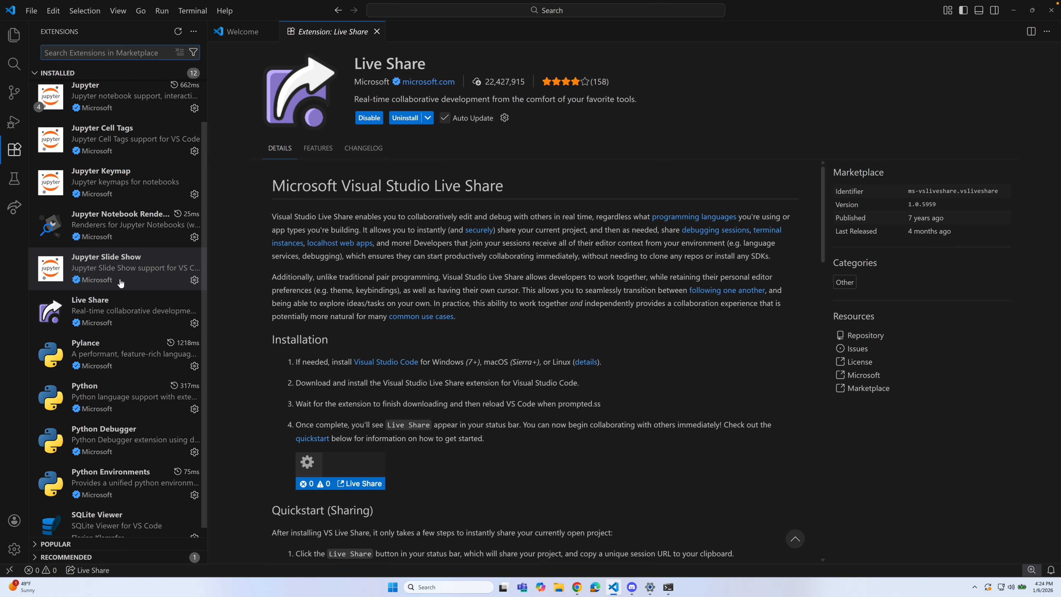
{"action": "scroll", "coordinate": [113, 260], "scroll_direction": "up", "scroll_amount": 4}
{"action": "scroll", "coordinate": [111, 247], "scroll_direction": "down", "scroll_amount": 4}
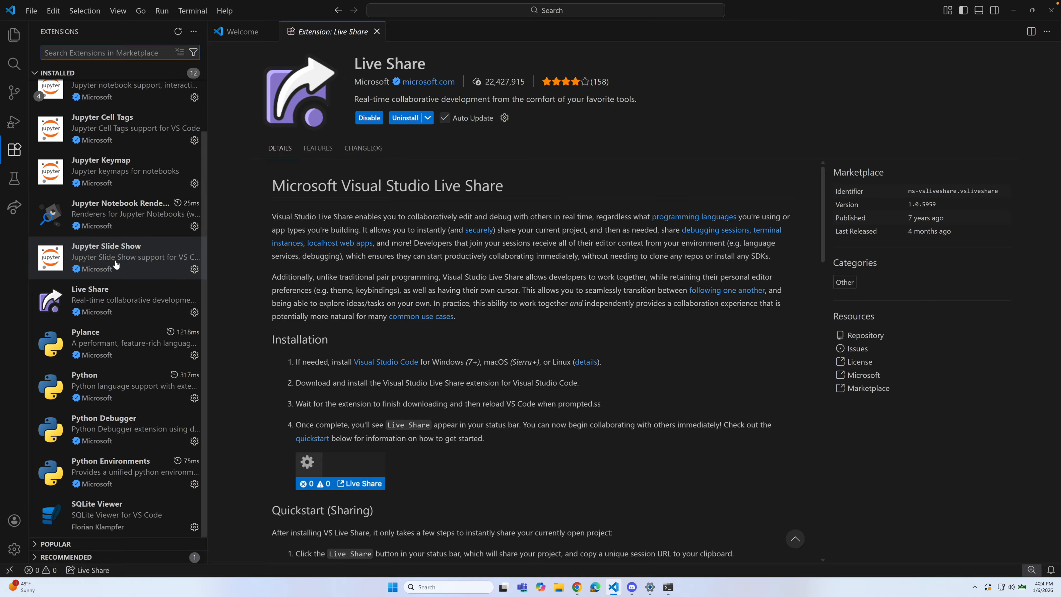
{"action": "scroll", "coordinate": [115, 294], "scroll_direction": "up", "scroll_amount": 4}
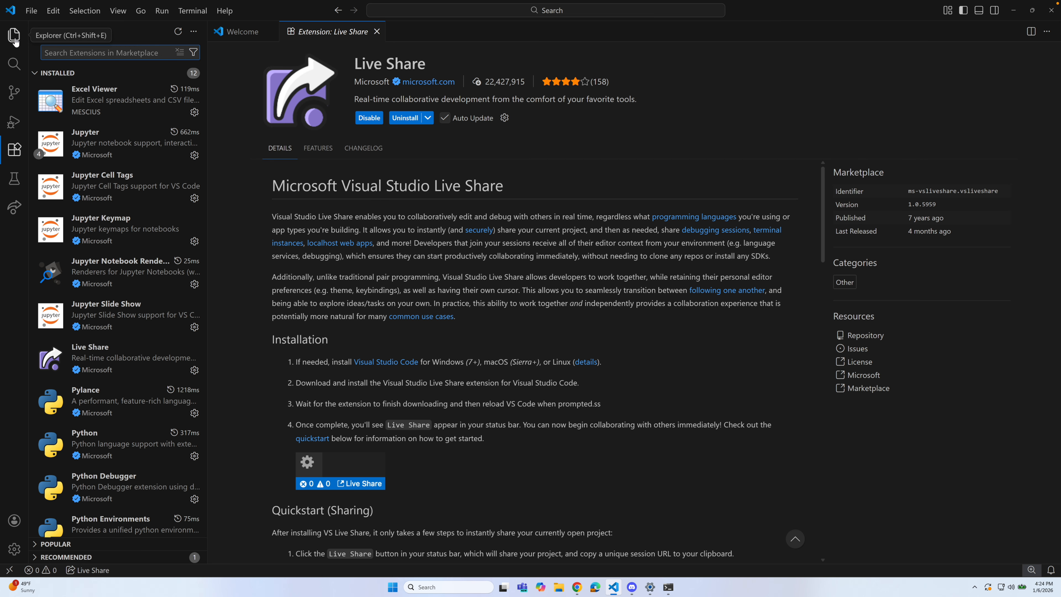
Step: Switch from the extensions view to the file explorer and close the Live Share extension page
{"action": "left_click", "coordinate": [14, 38]}
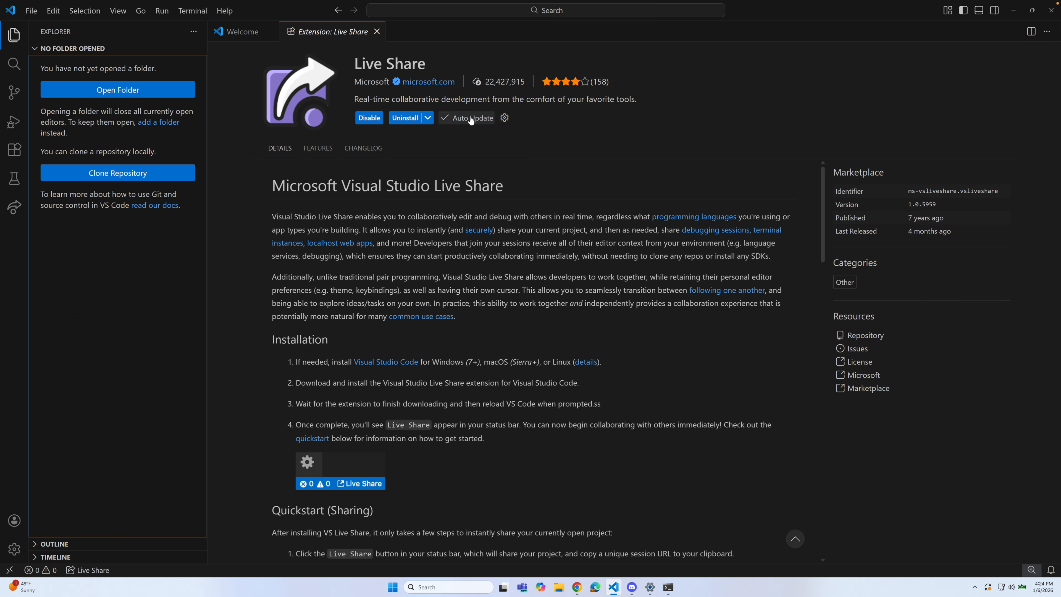
{"action": "left_click", "coordinate": [377, 32]}
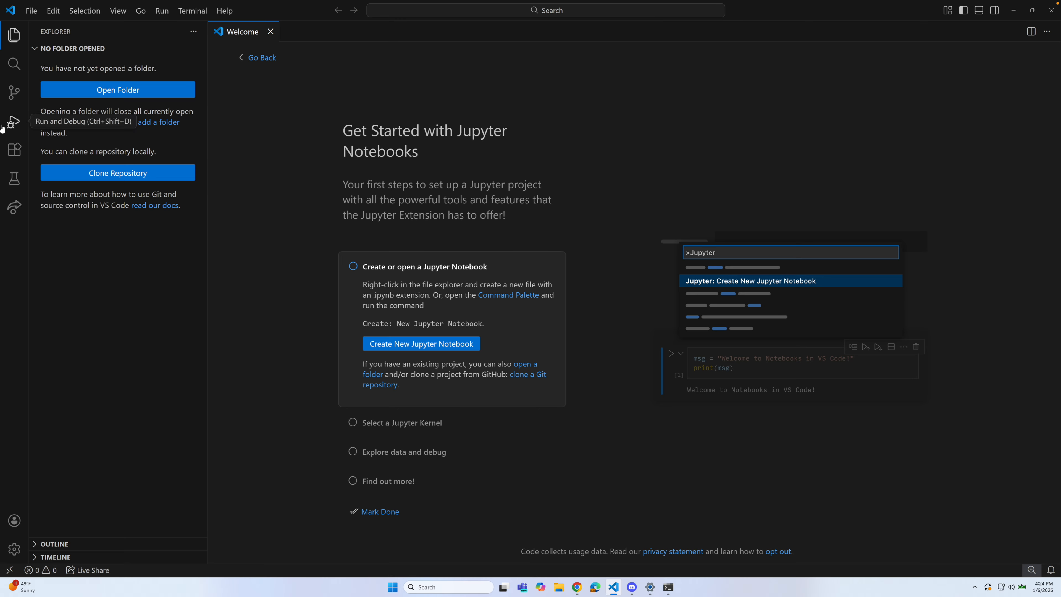